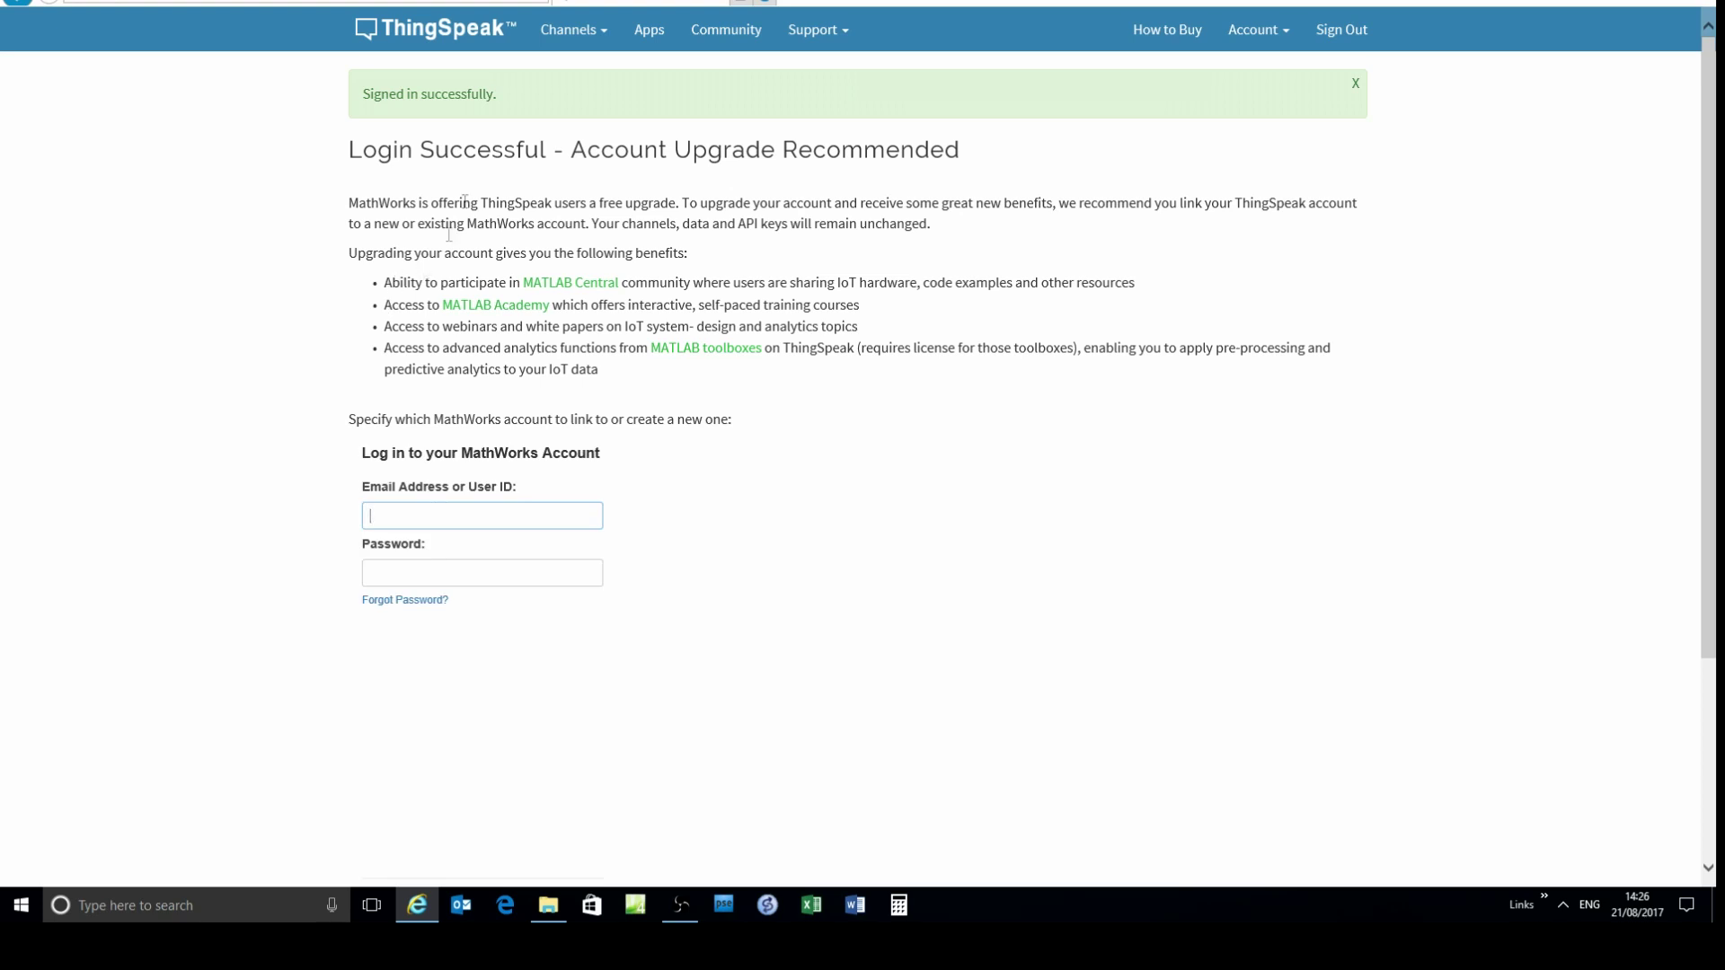
# Go to My Channels, which lists ESP8266 Sleep Update Trial and Outside Sensors
pyautogui.click(575, 32)
pyautogui.click(593, 70)
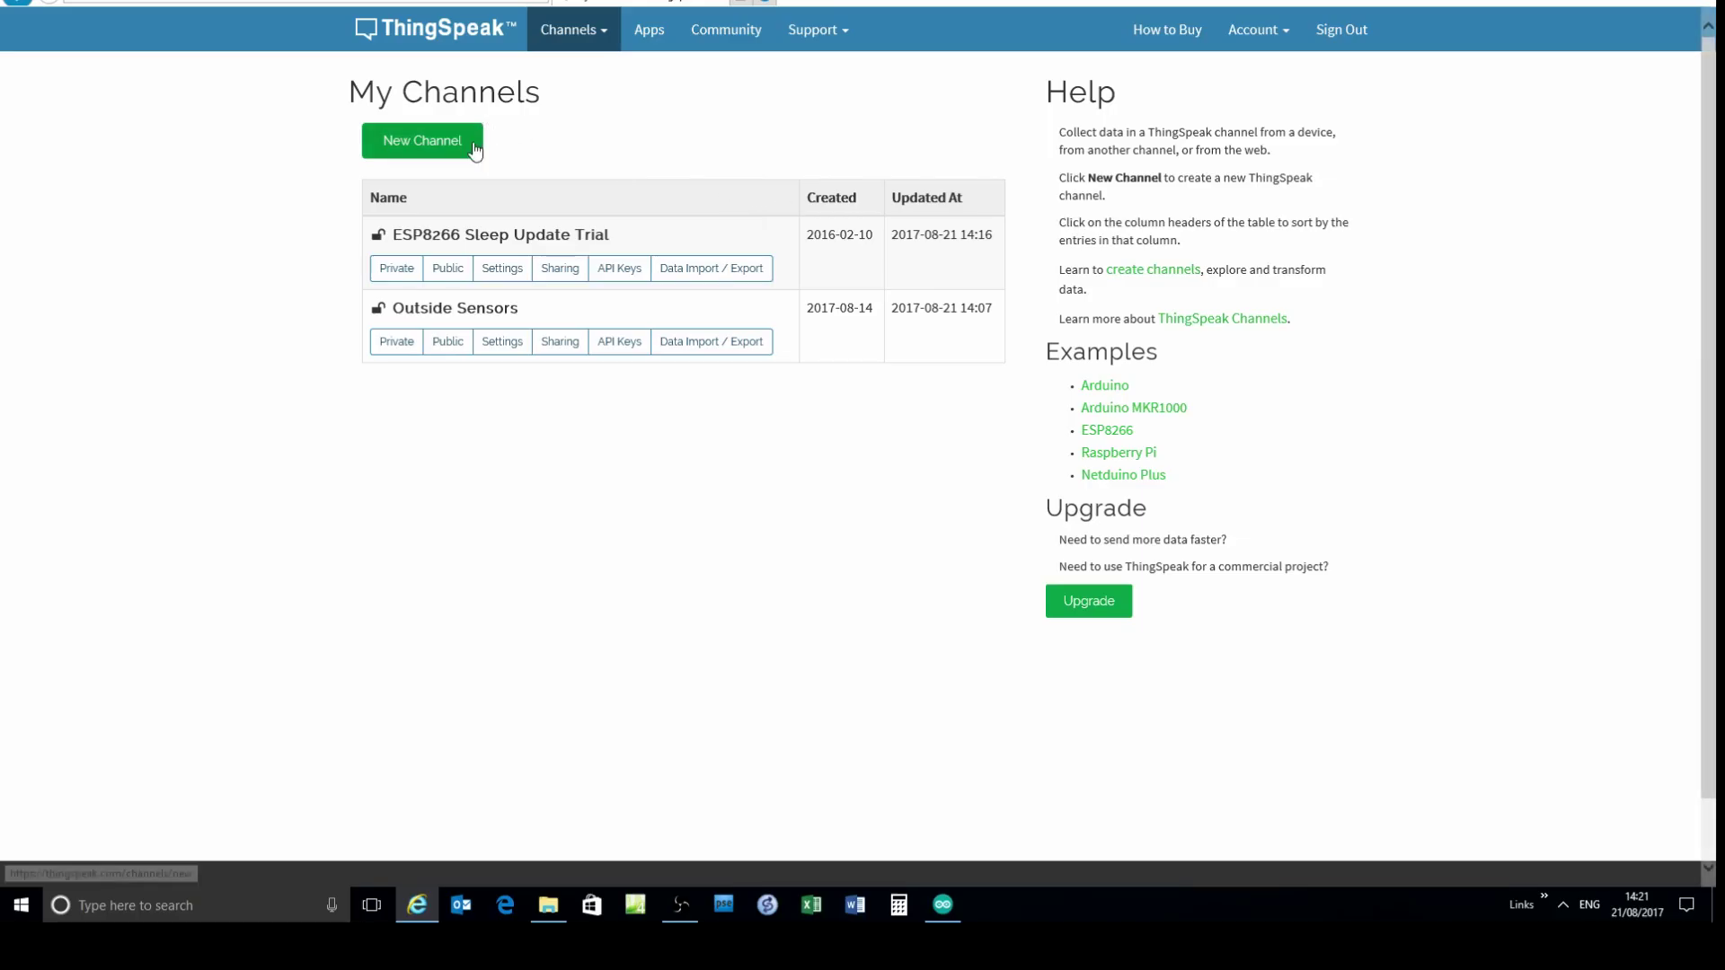
# Start a new channel named 'Test Channel'
pyautogui.click(422, 144)
pyautogui.click(543, 136)
pyautogui.write('Test')
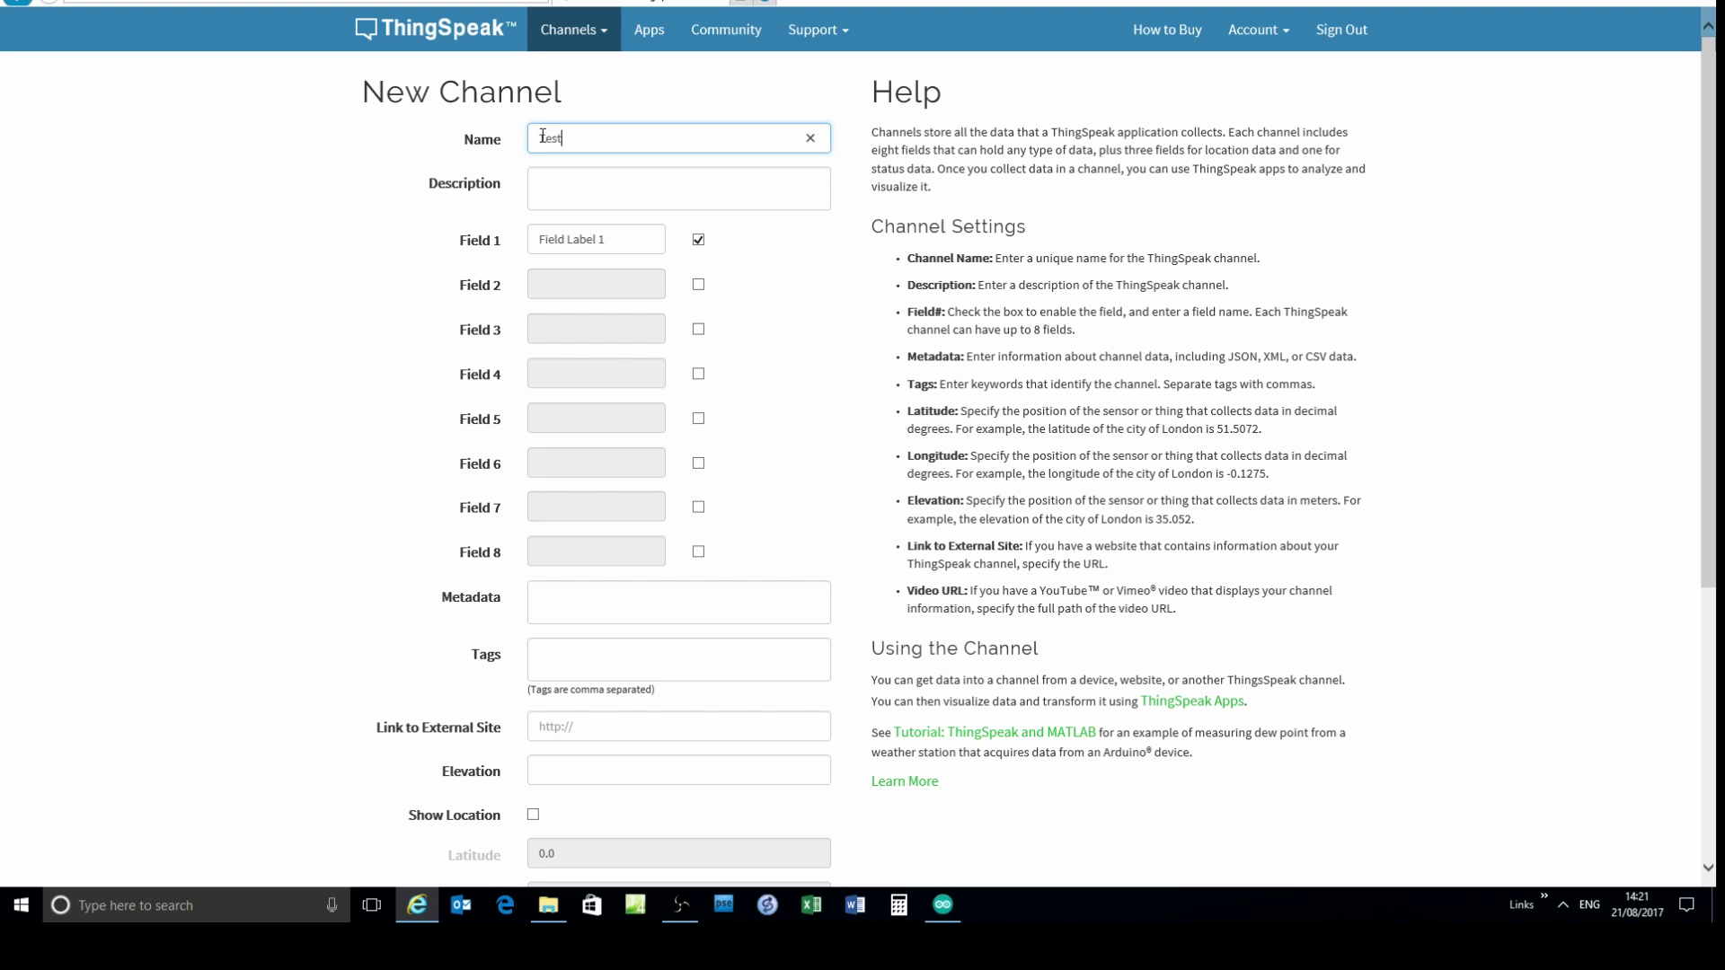
pyautogui.write(' Channel')
# Label Field 1 'Pressure', and enable Field 2 'Temperature' and Field 3 'Humidity'
pyautogui.click(584, 237)
pyautogui.moveTo(609, 239); pyautogui.dragTo(512, 238)
pyautogui.write('Pressure')
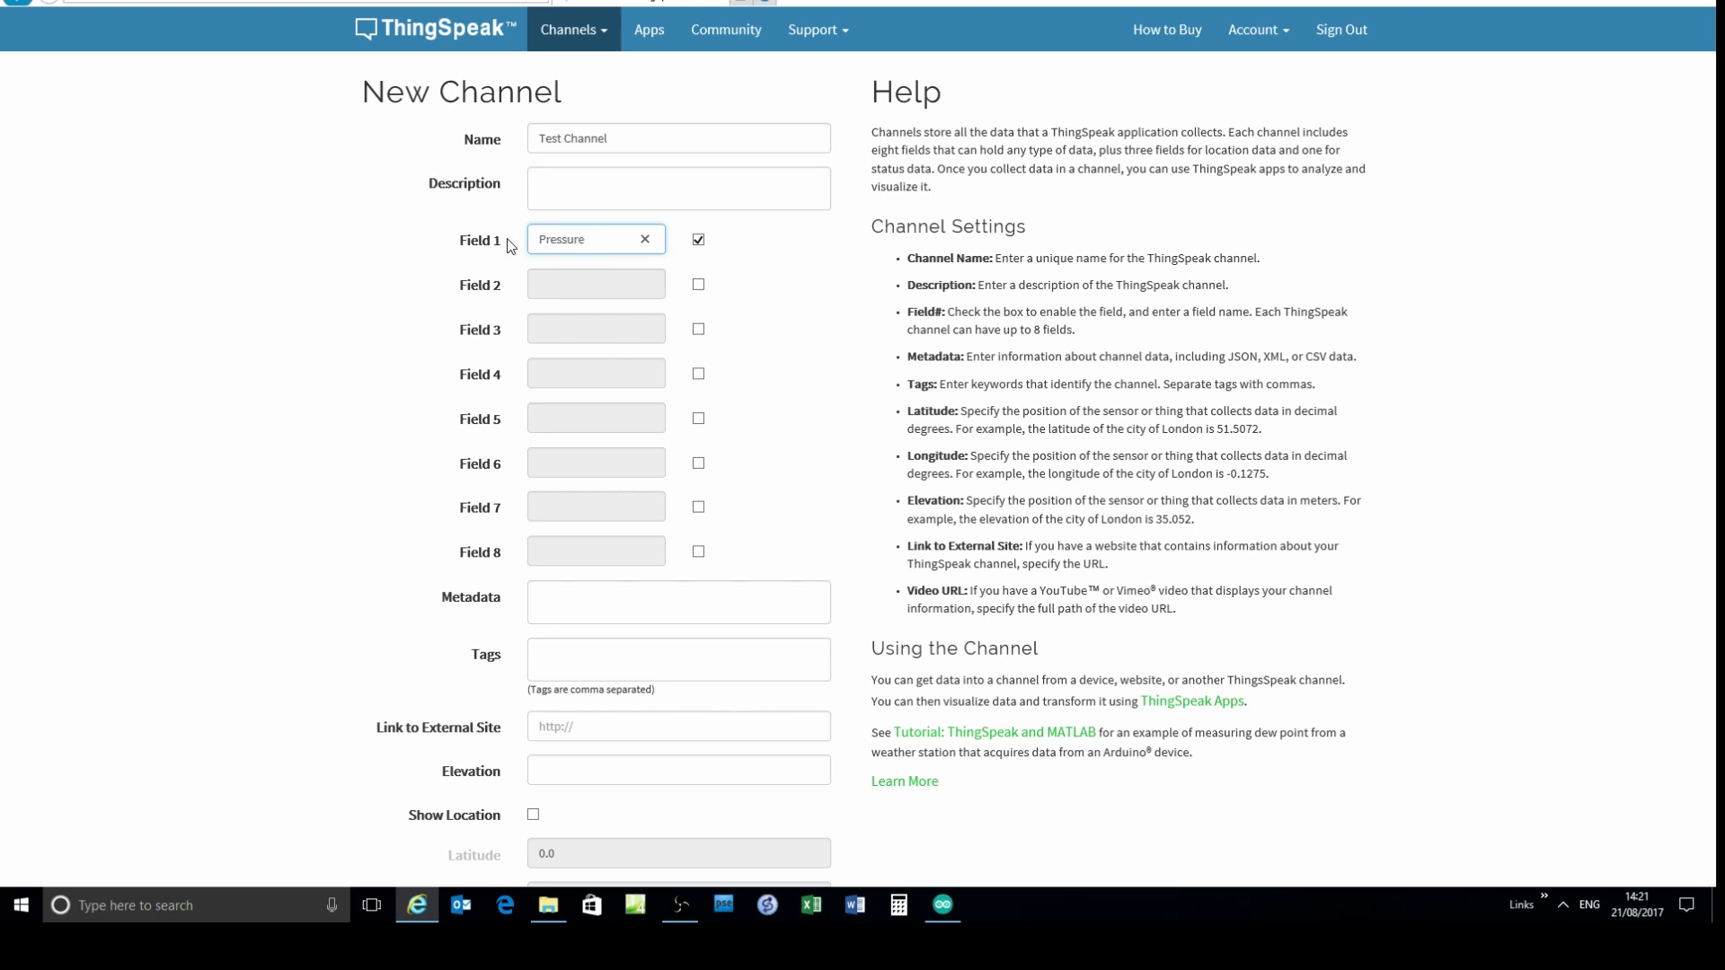
pyautogui.press('Tab')
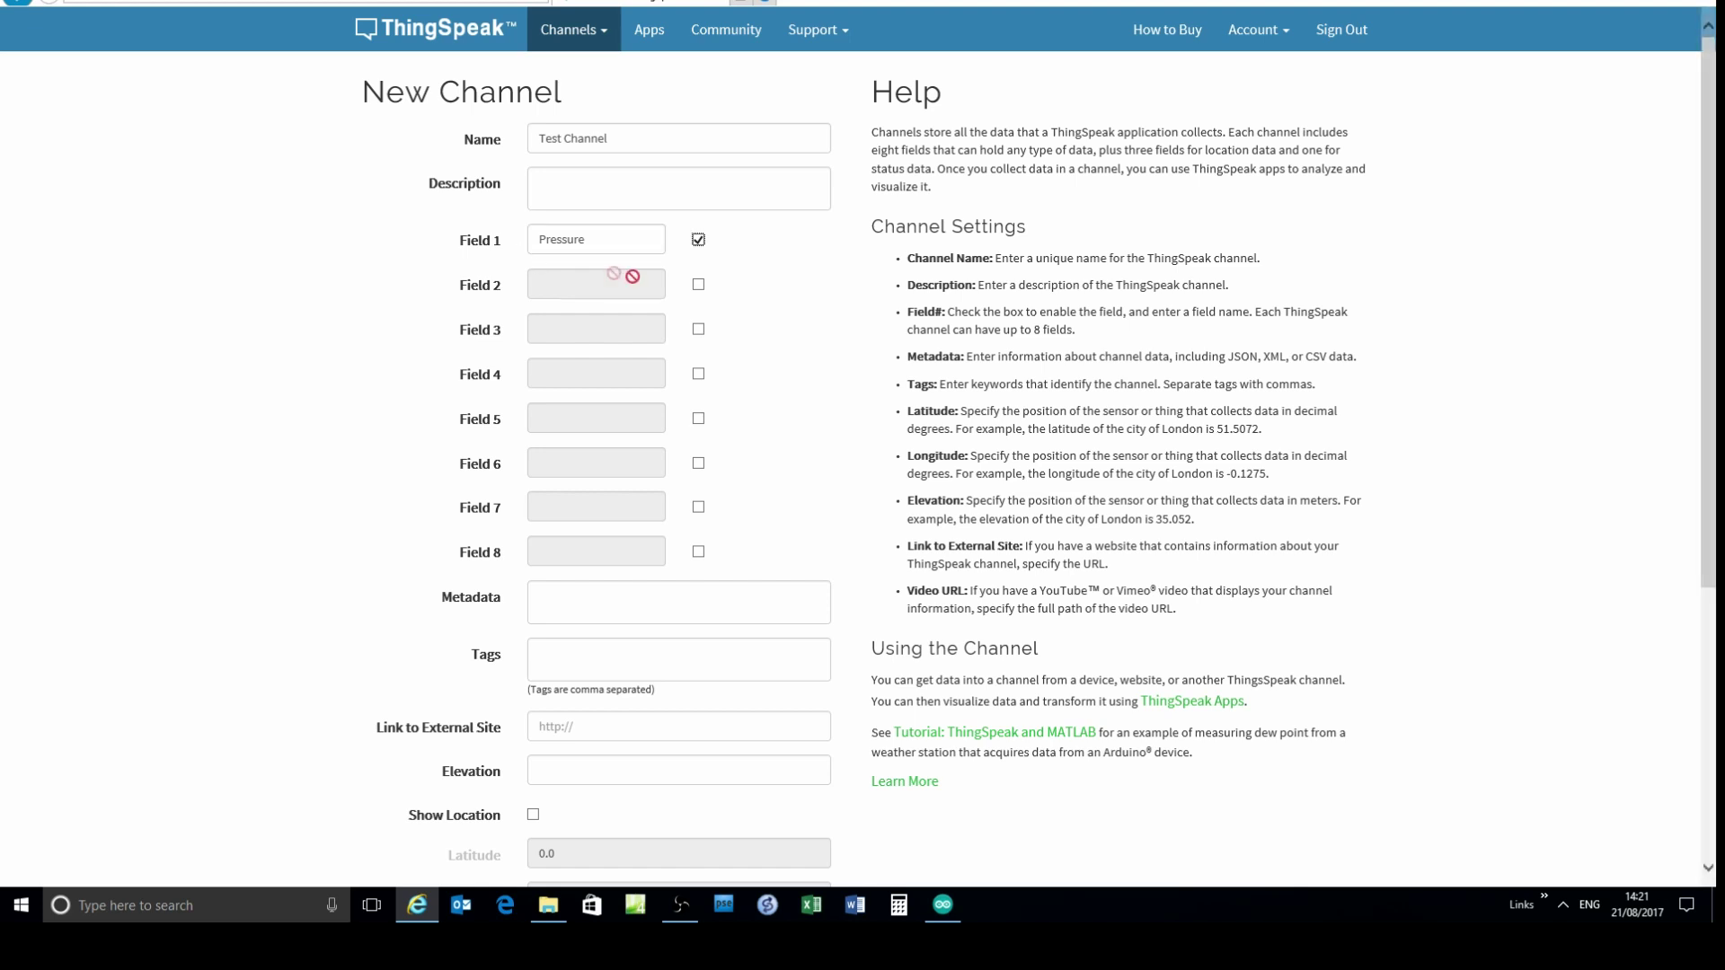
pyautogui.click(698, 284)
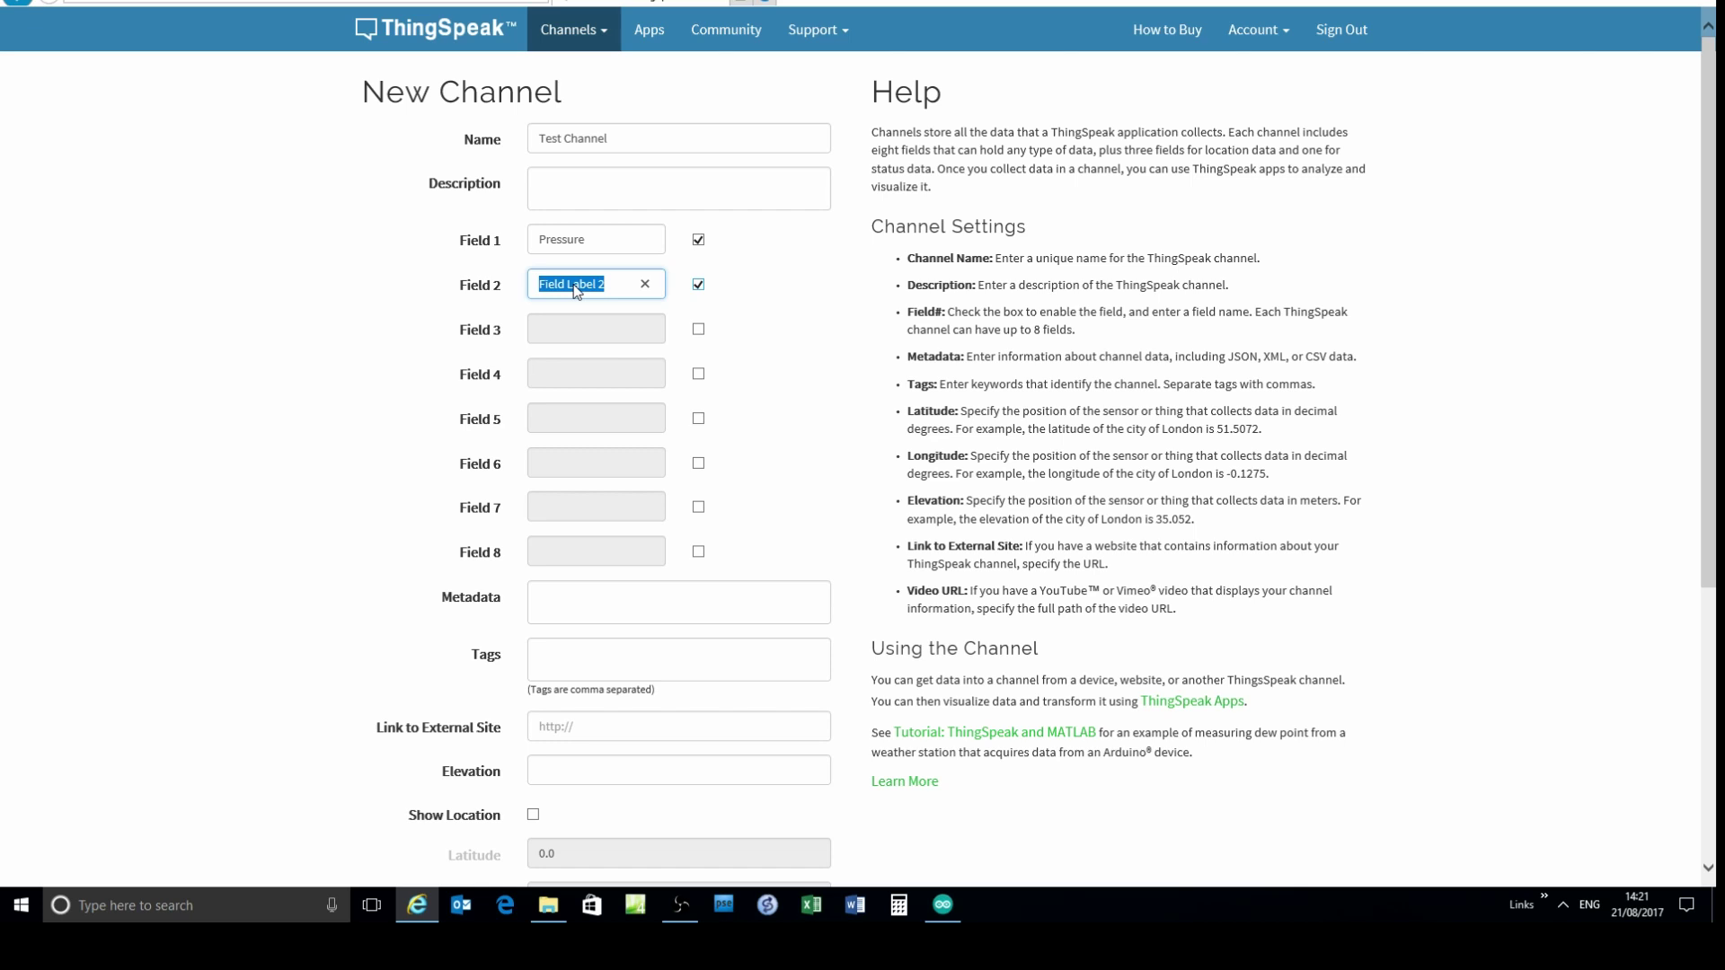
pyautogui.write('Tem')
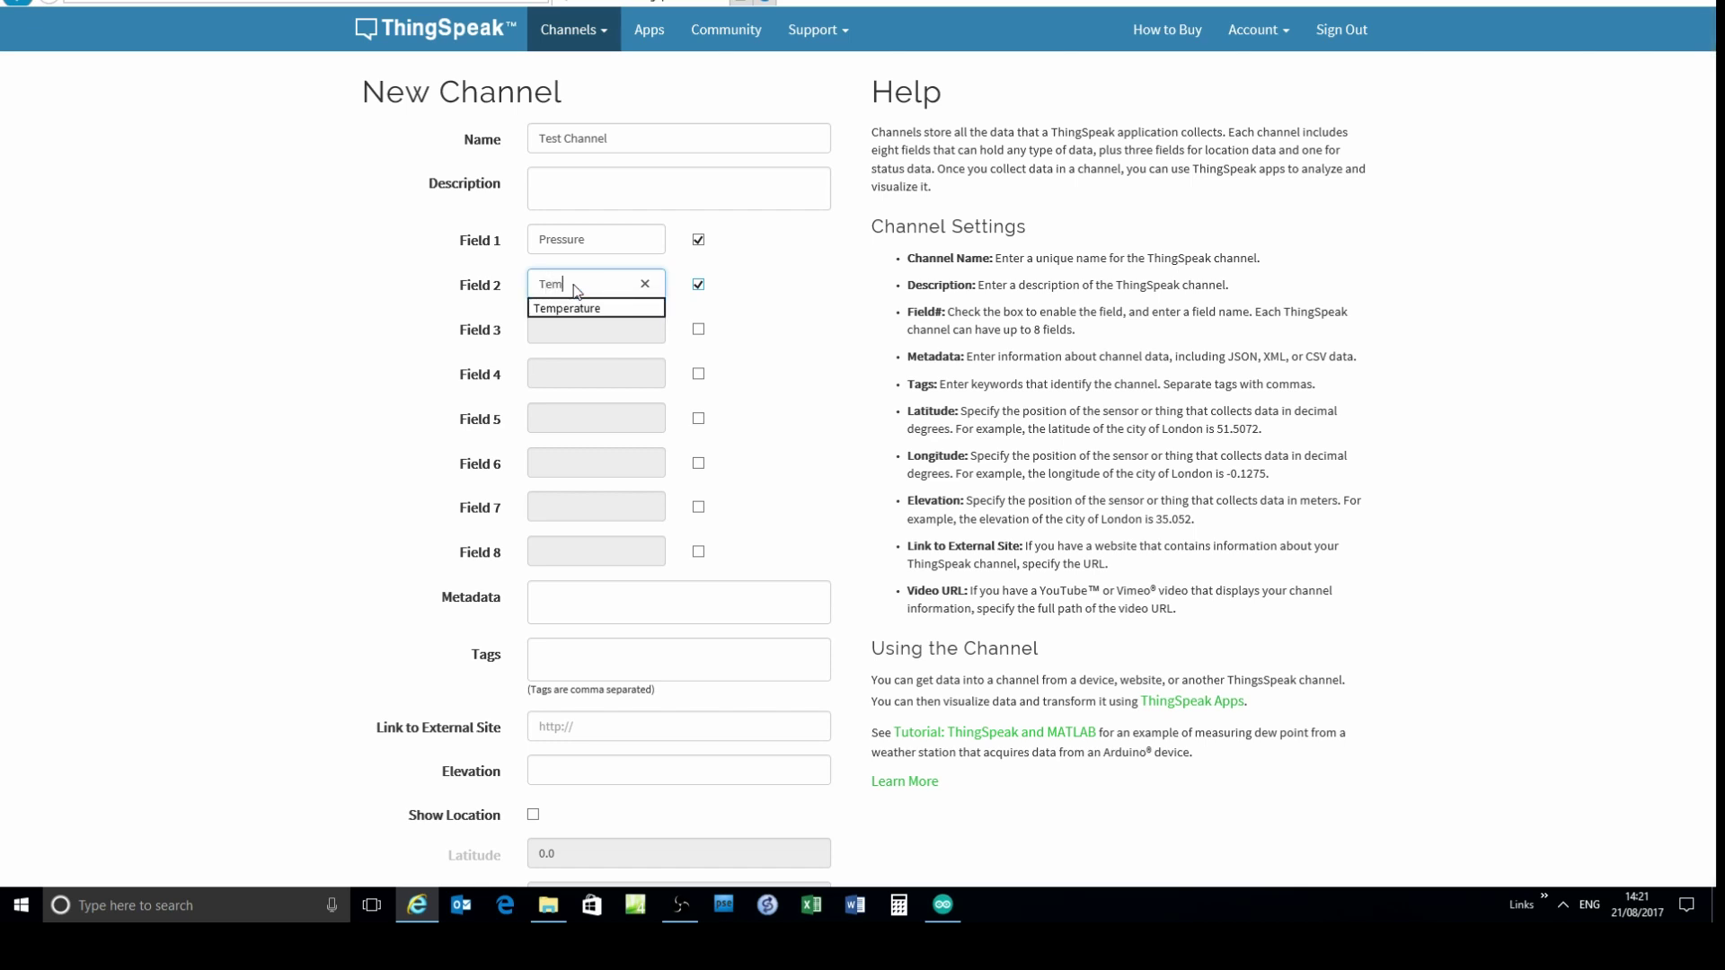
pyautogui.write('perature')
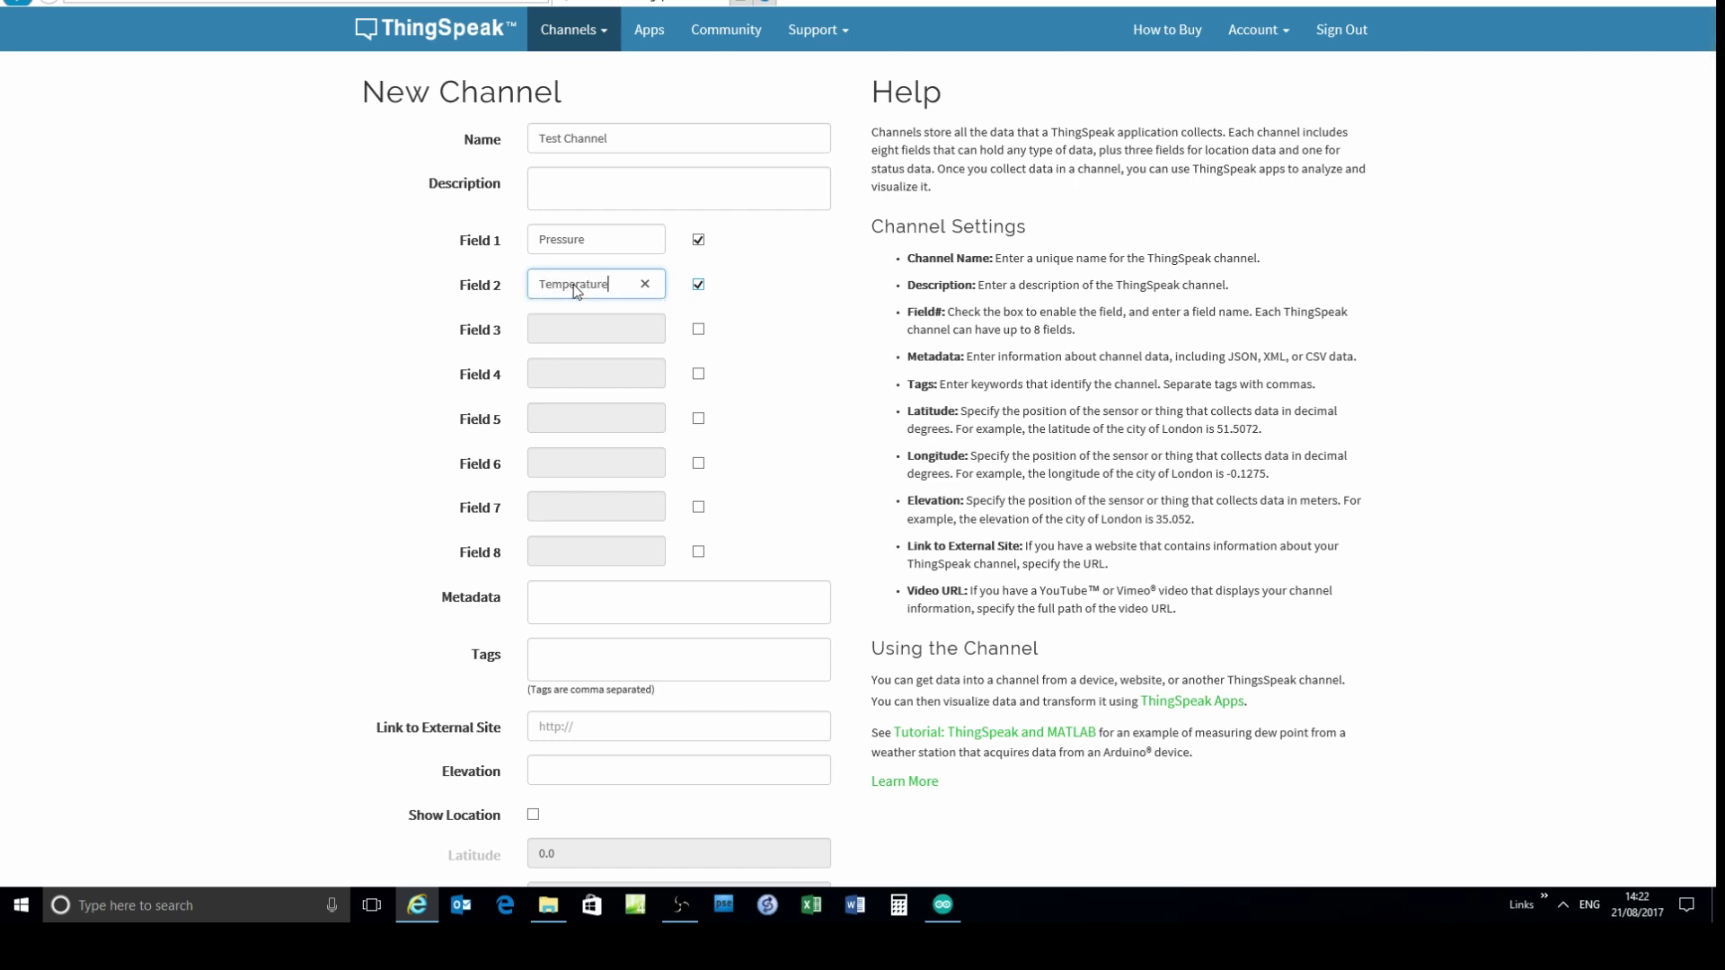
pyautogui.click(699, 329)
pyautogui.write('Humidity')
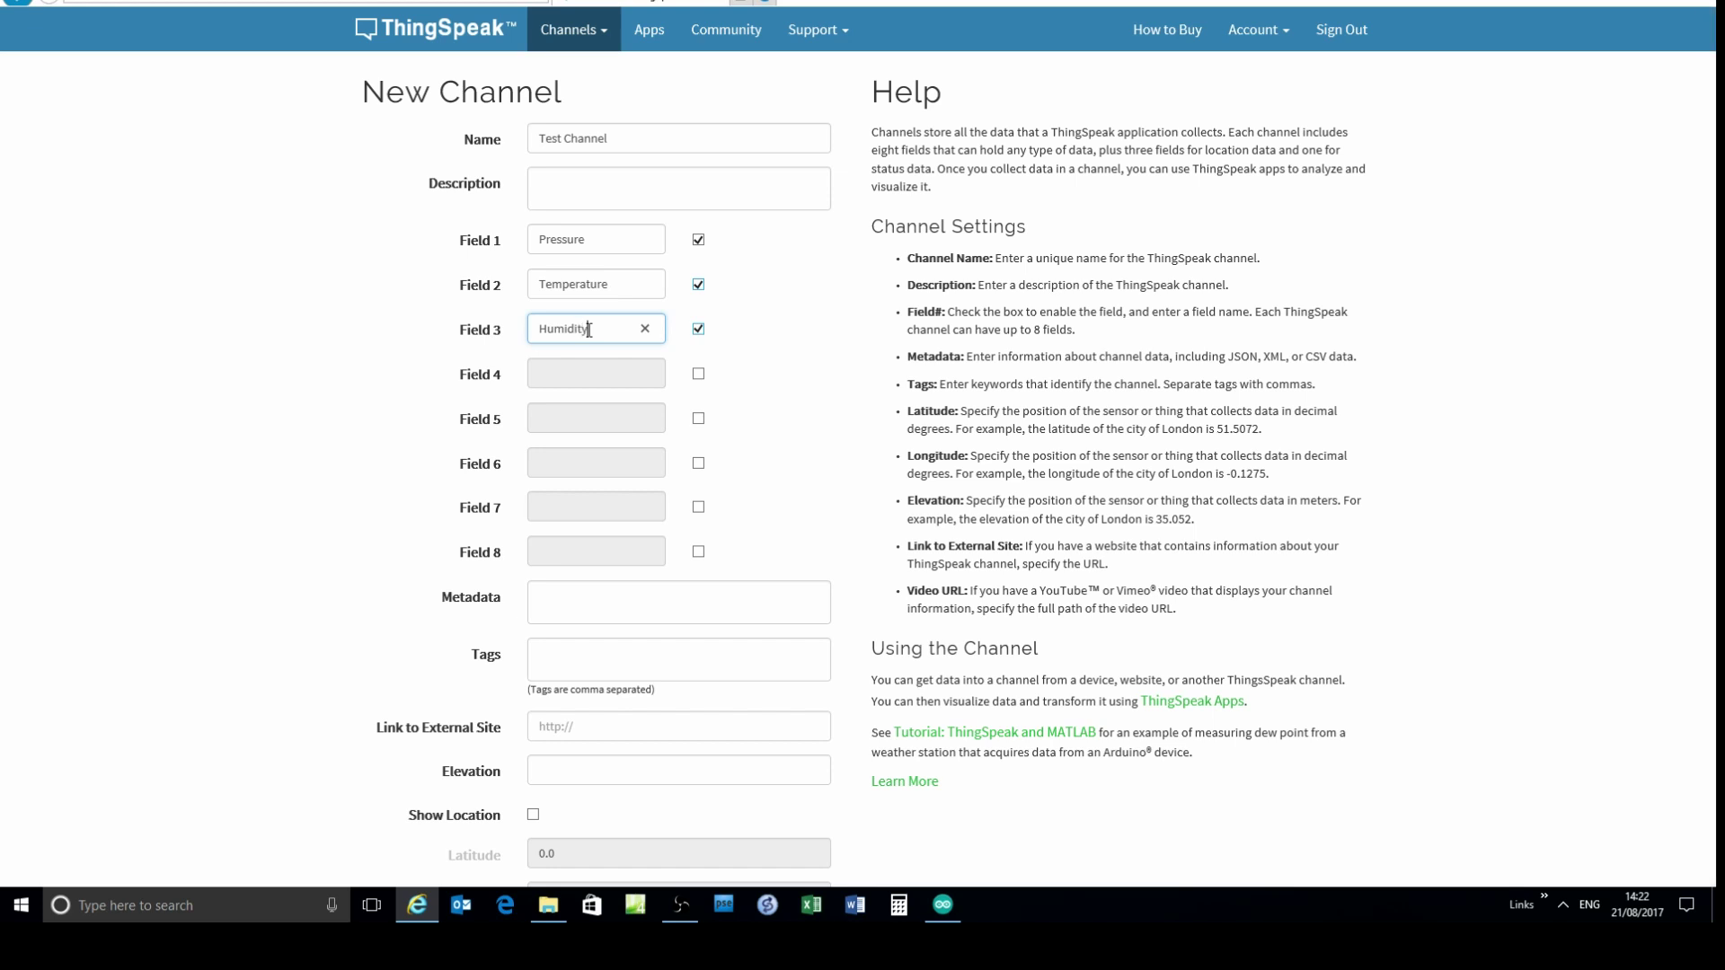
pyautogui.scroll(-5, 589, 330)
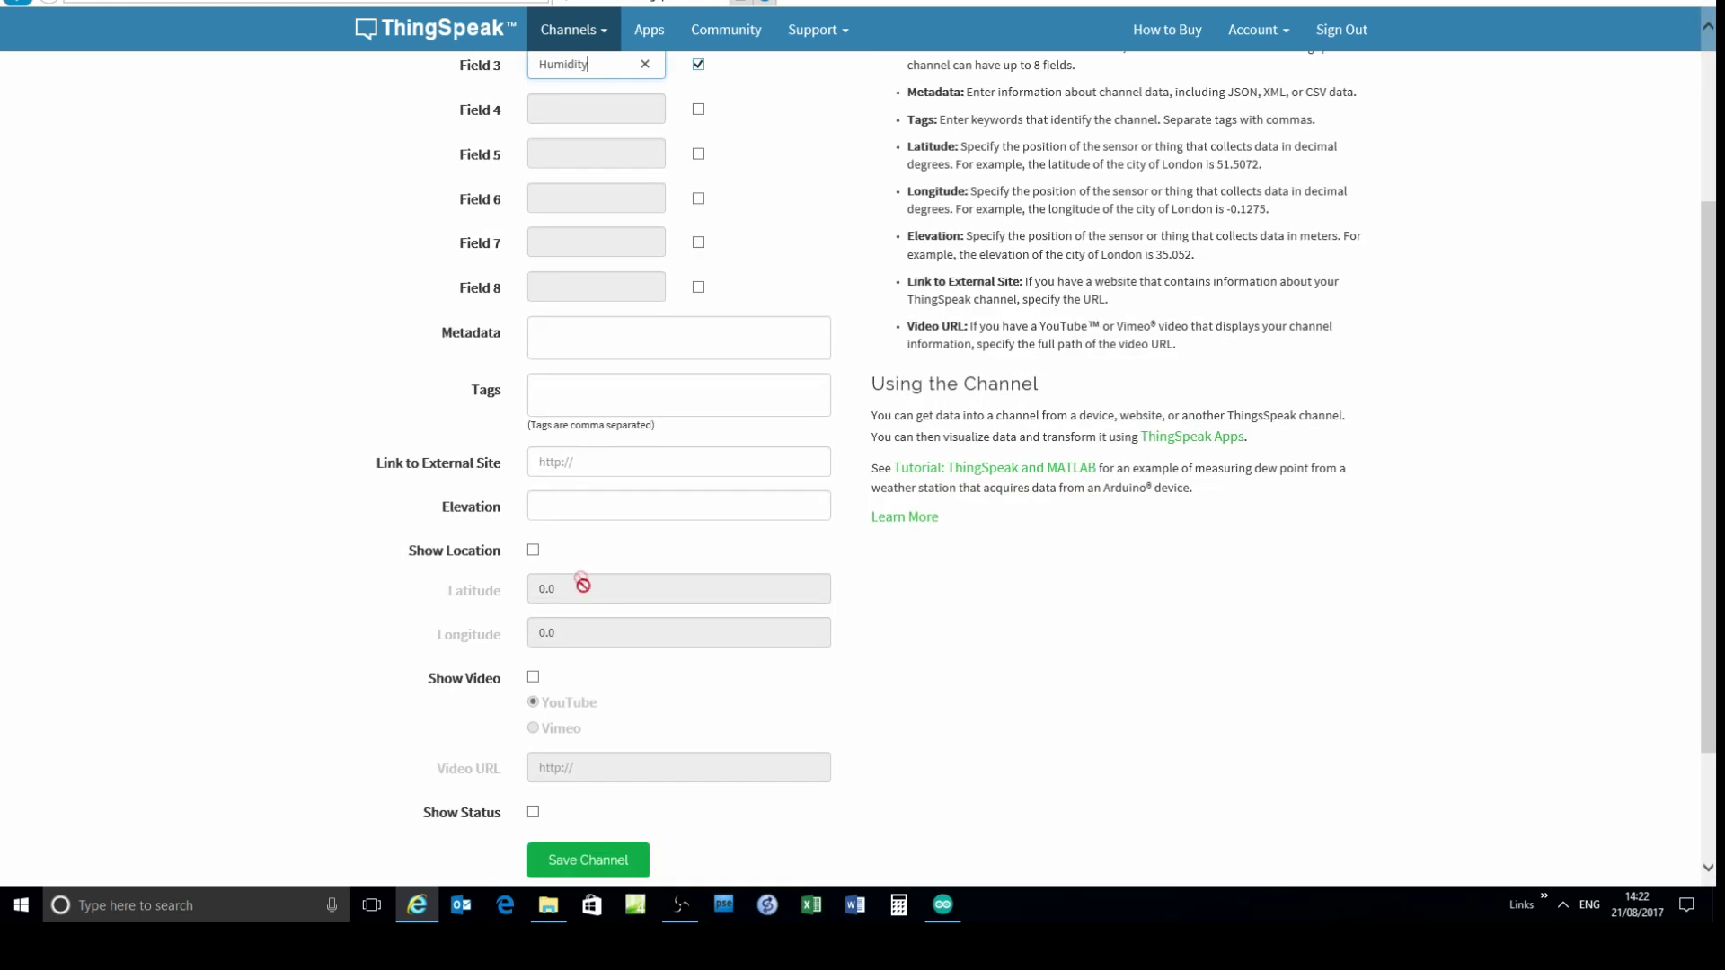
pyautogui.scroll(2, 591, 612)
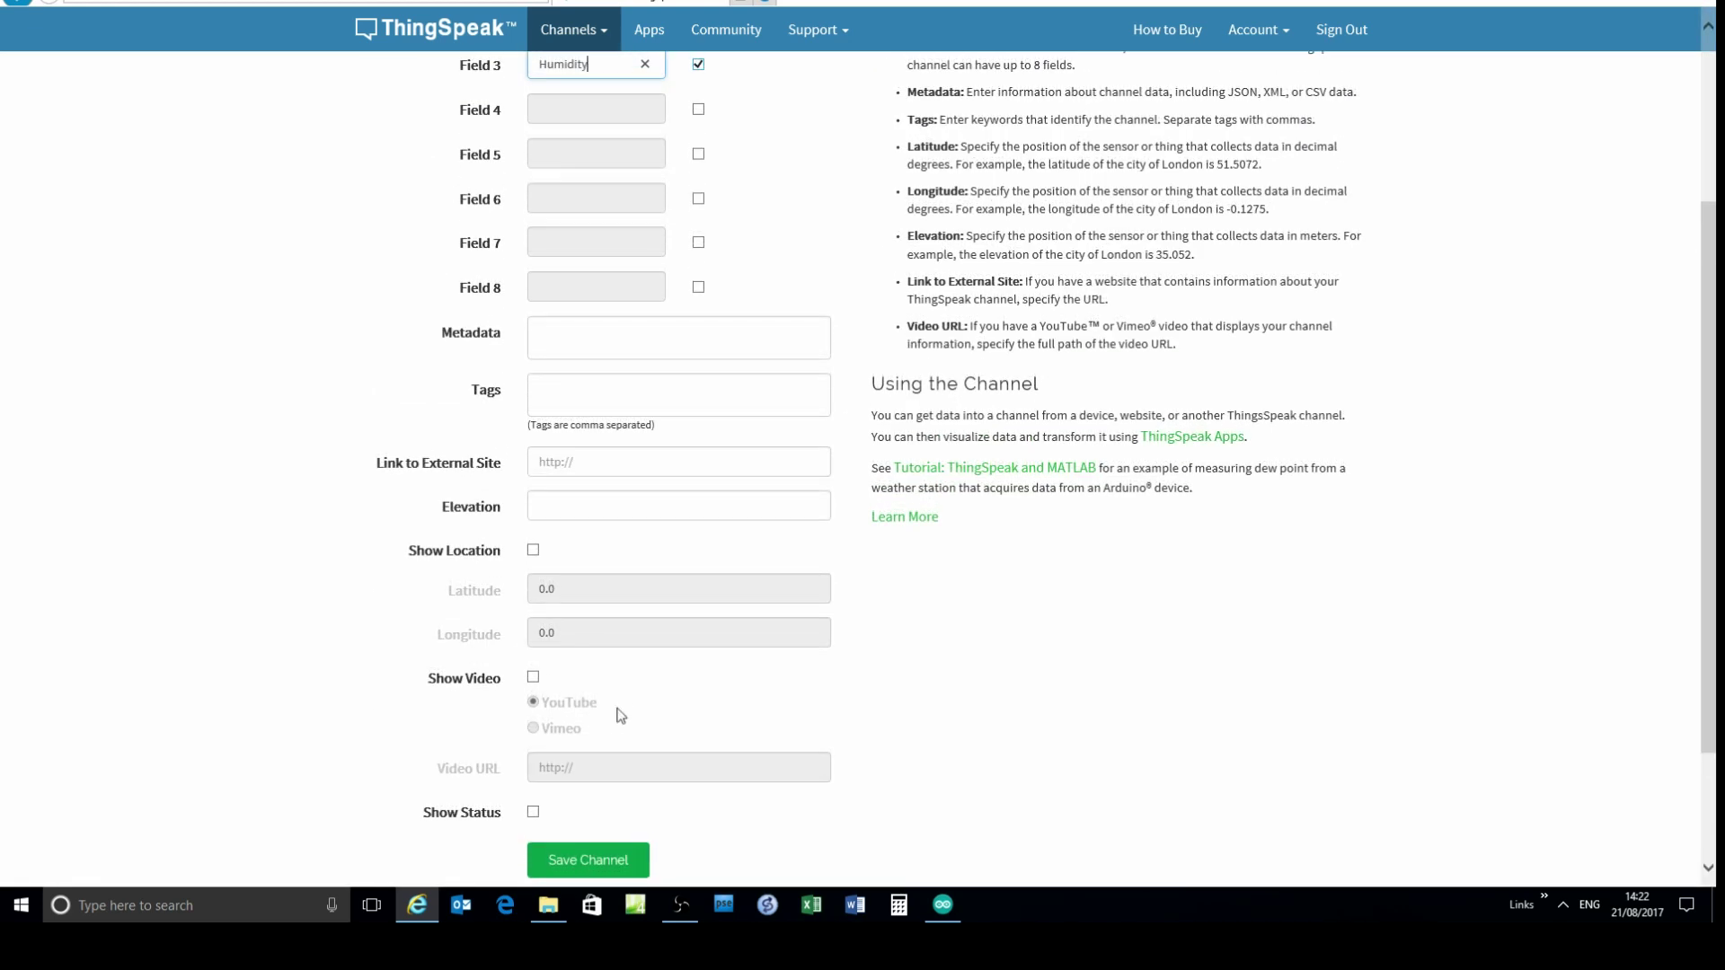
# Save Test Channel, then select and copy its Write API Key
pyautogui.click(609, 865)
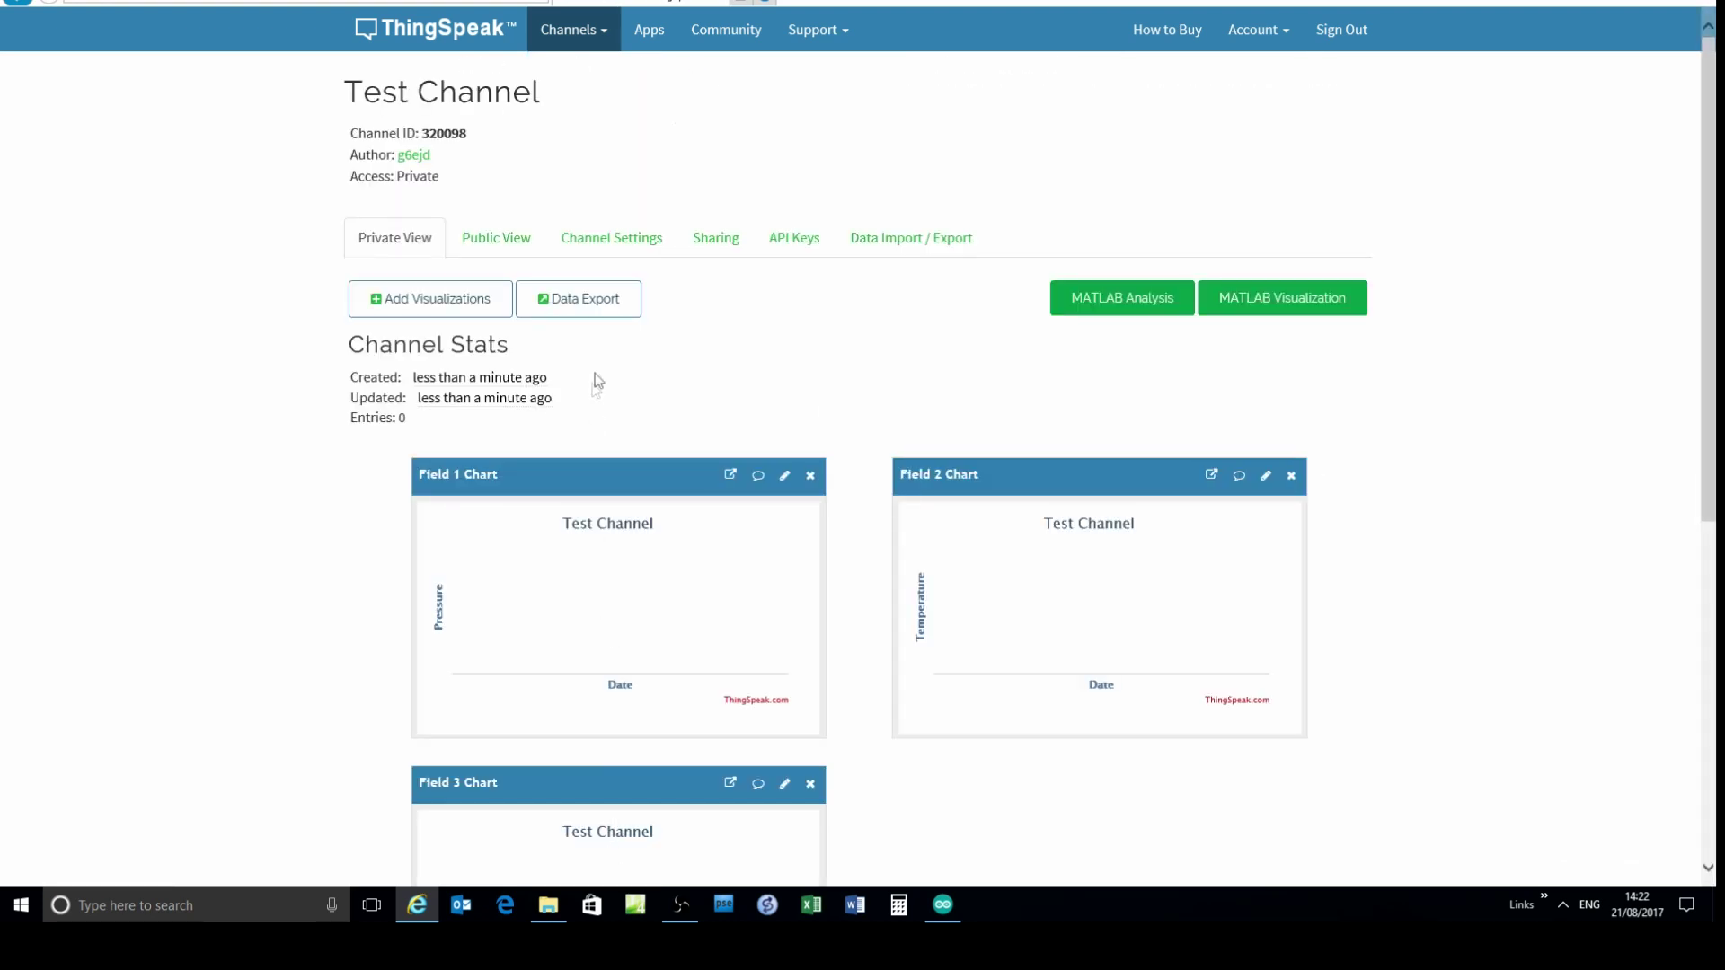
pyautogui.scroll(-2, 611, 432)
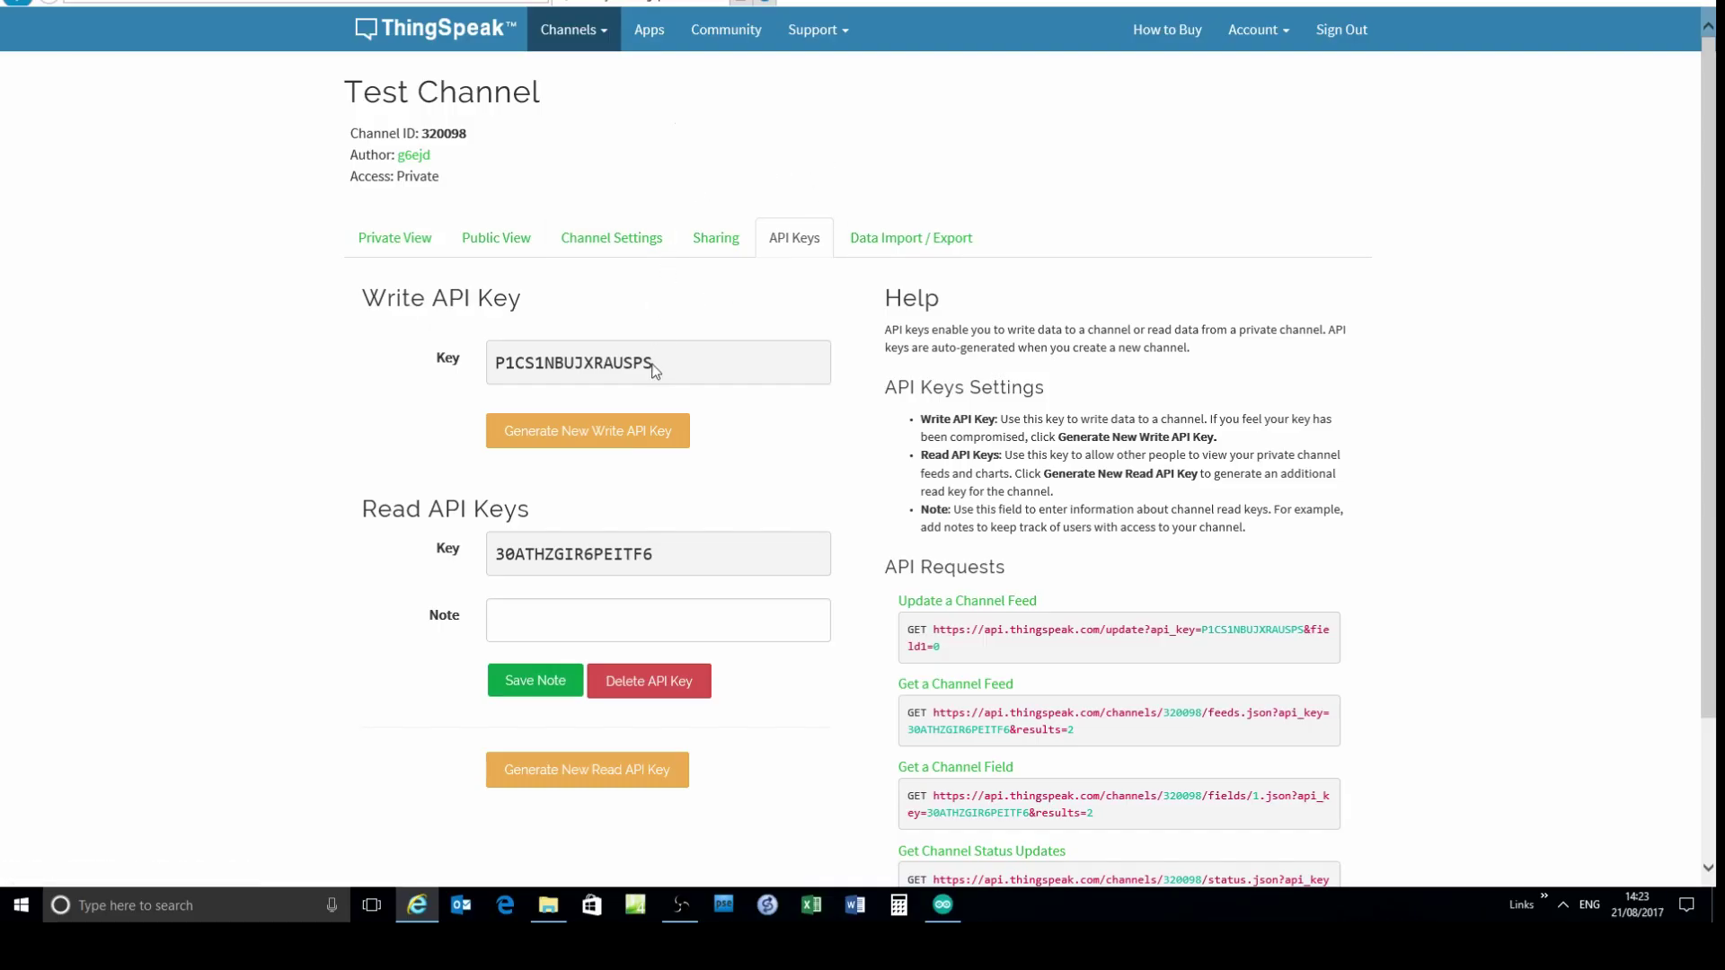
pyautogui.moveTo(653, 364); pyautogui.dragTo(490, 366)
pyautogui.rightClick(532, 371)
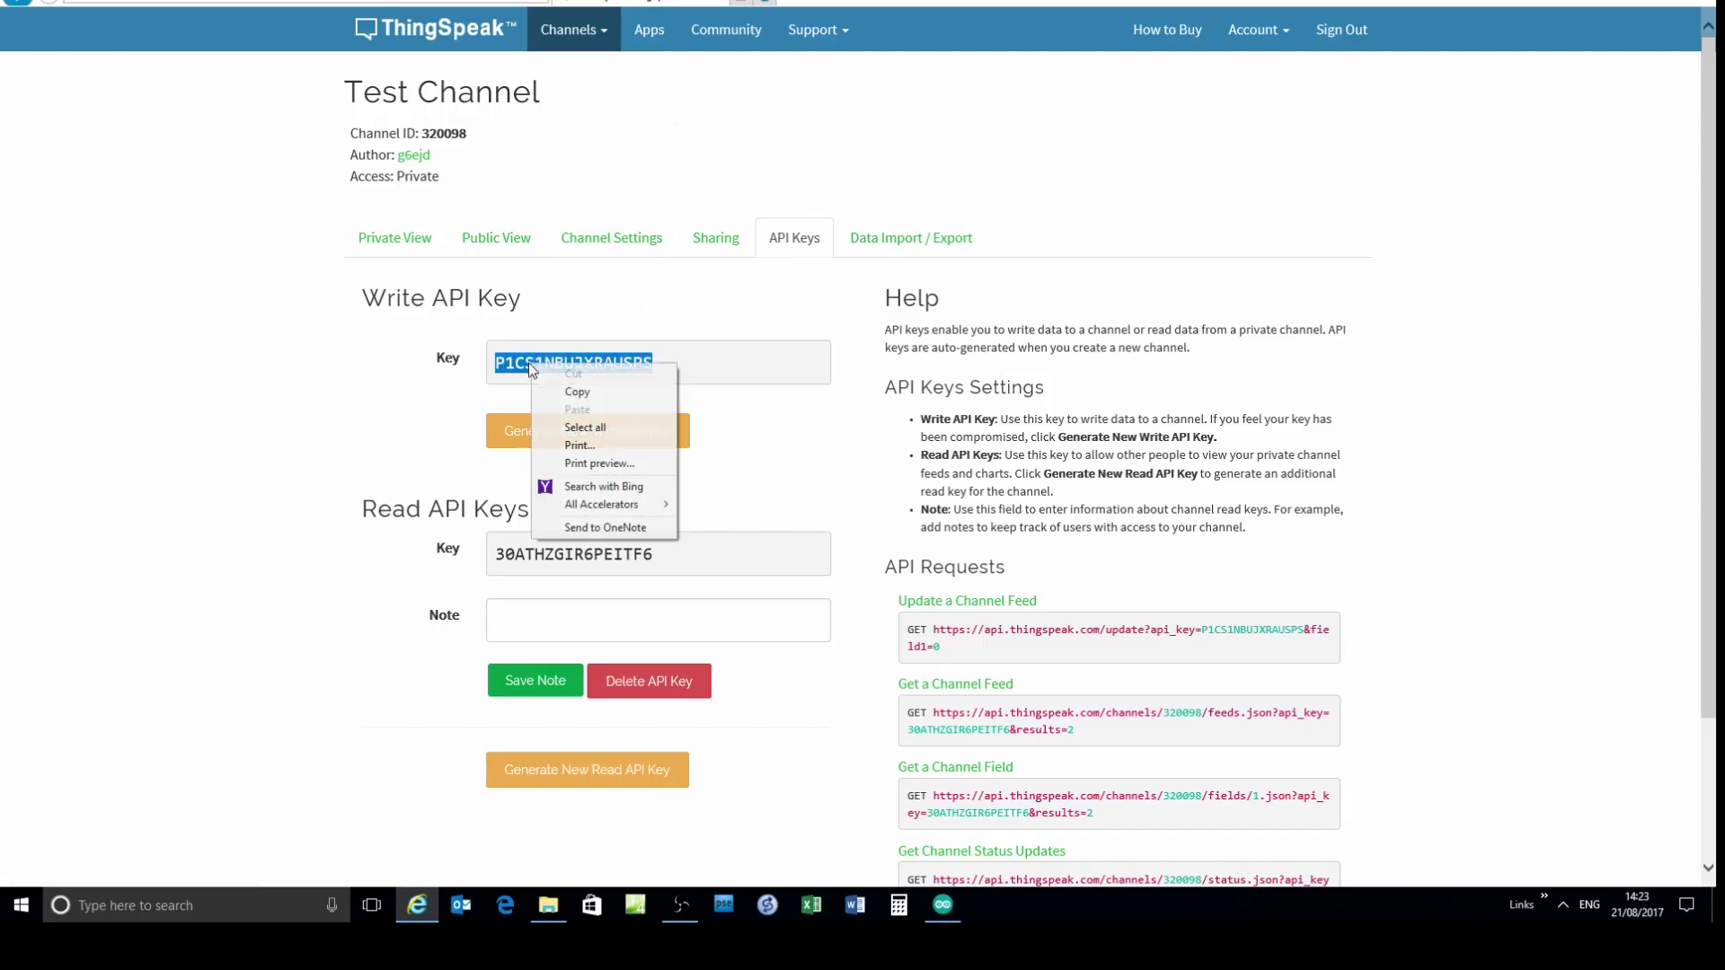
pyautogui.click(576, 392)
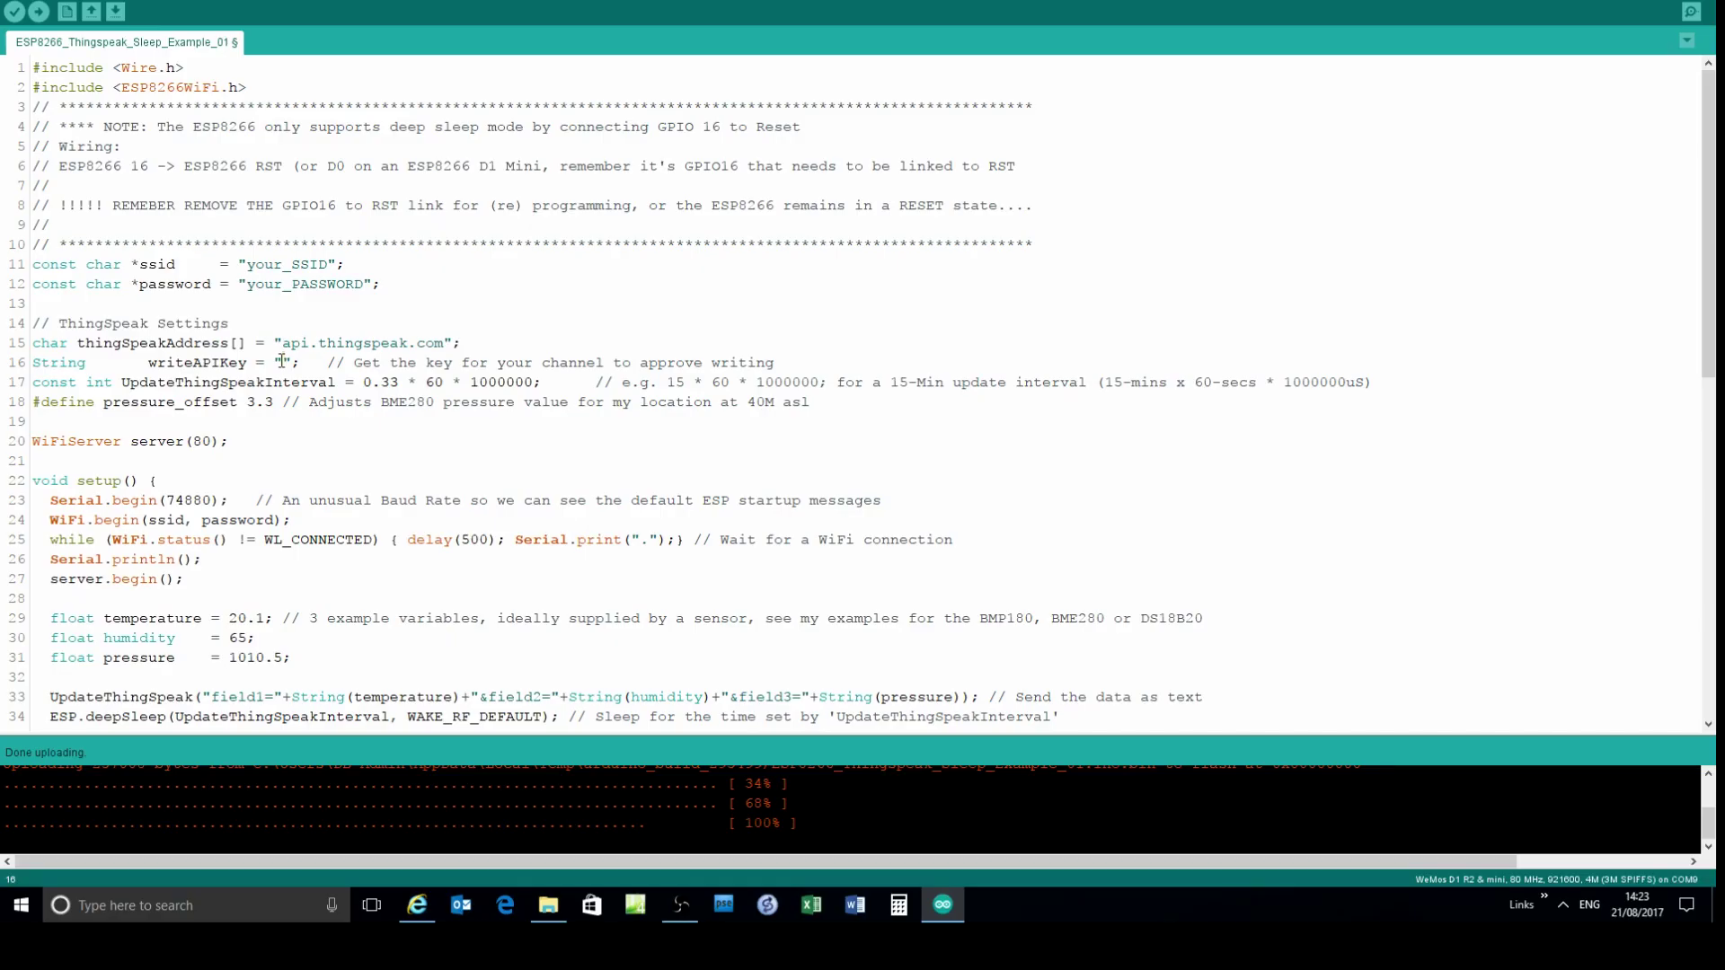
# Paste the write API key between the writeAPIKey quotes on sketch line 16
pyautogui.rightClick(280, 363)
pyautogui.click(342, 458)
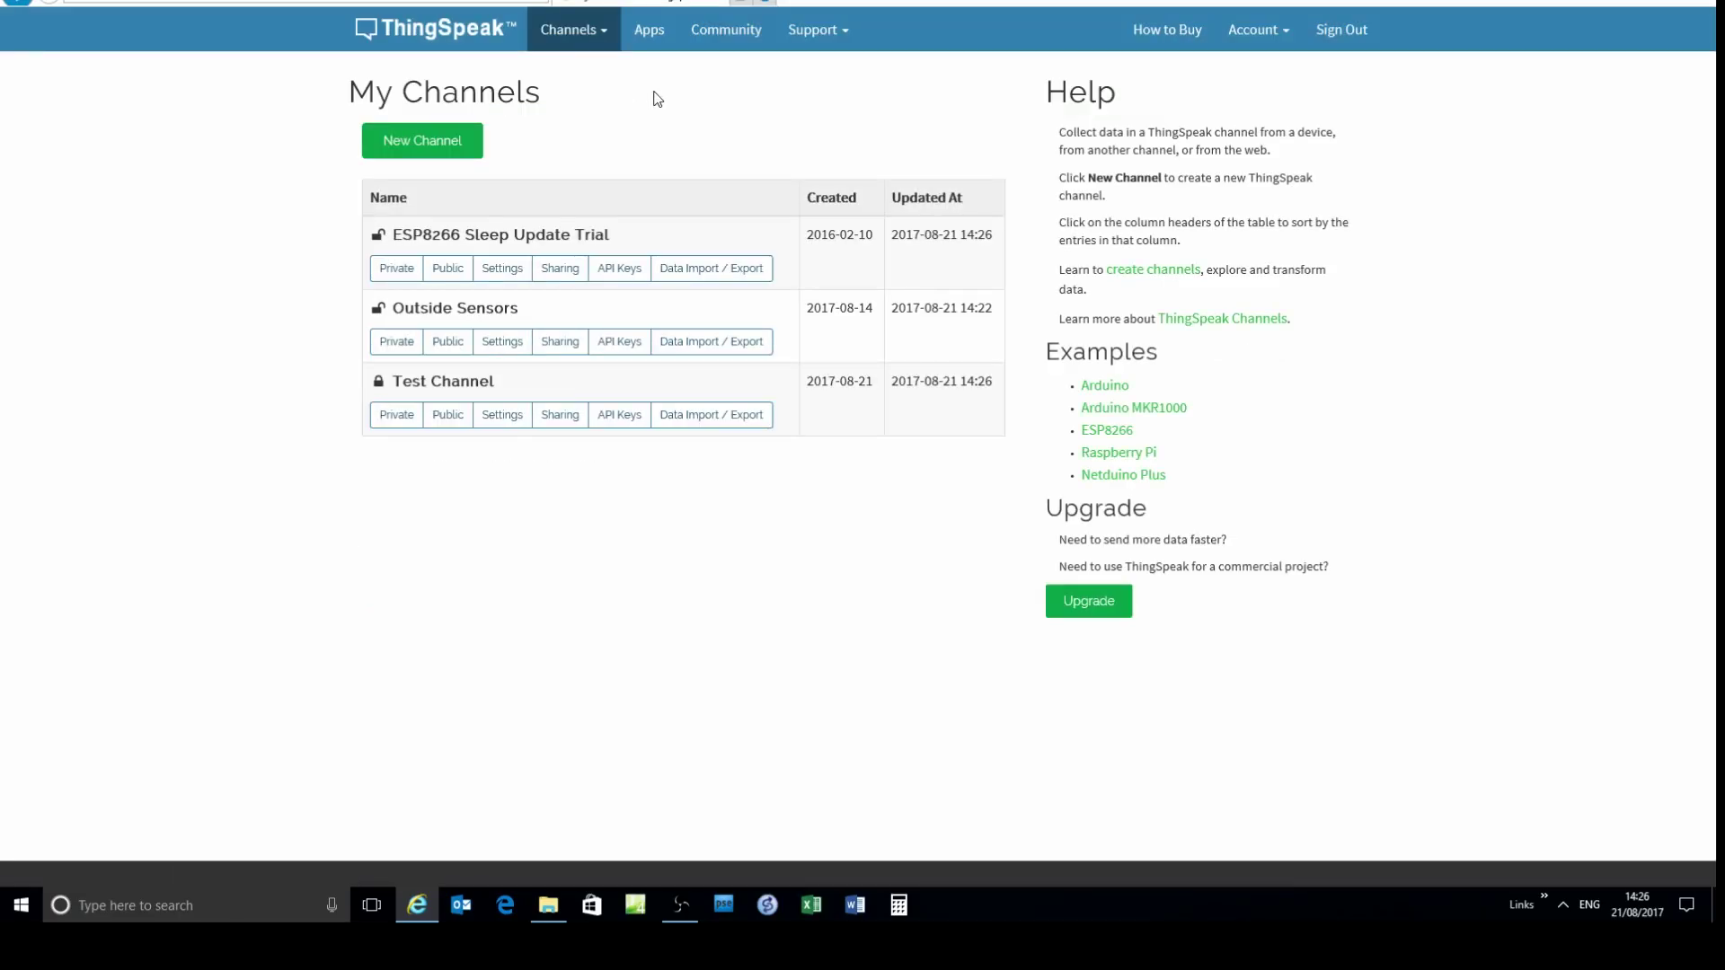
# Share Test Channel with everyone and show its Public View with Pressure and Temperature charts
pyautogui.click(453, 426)
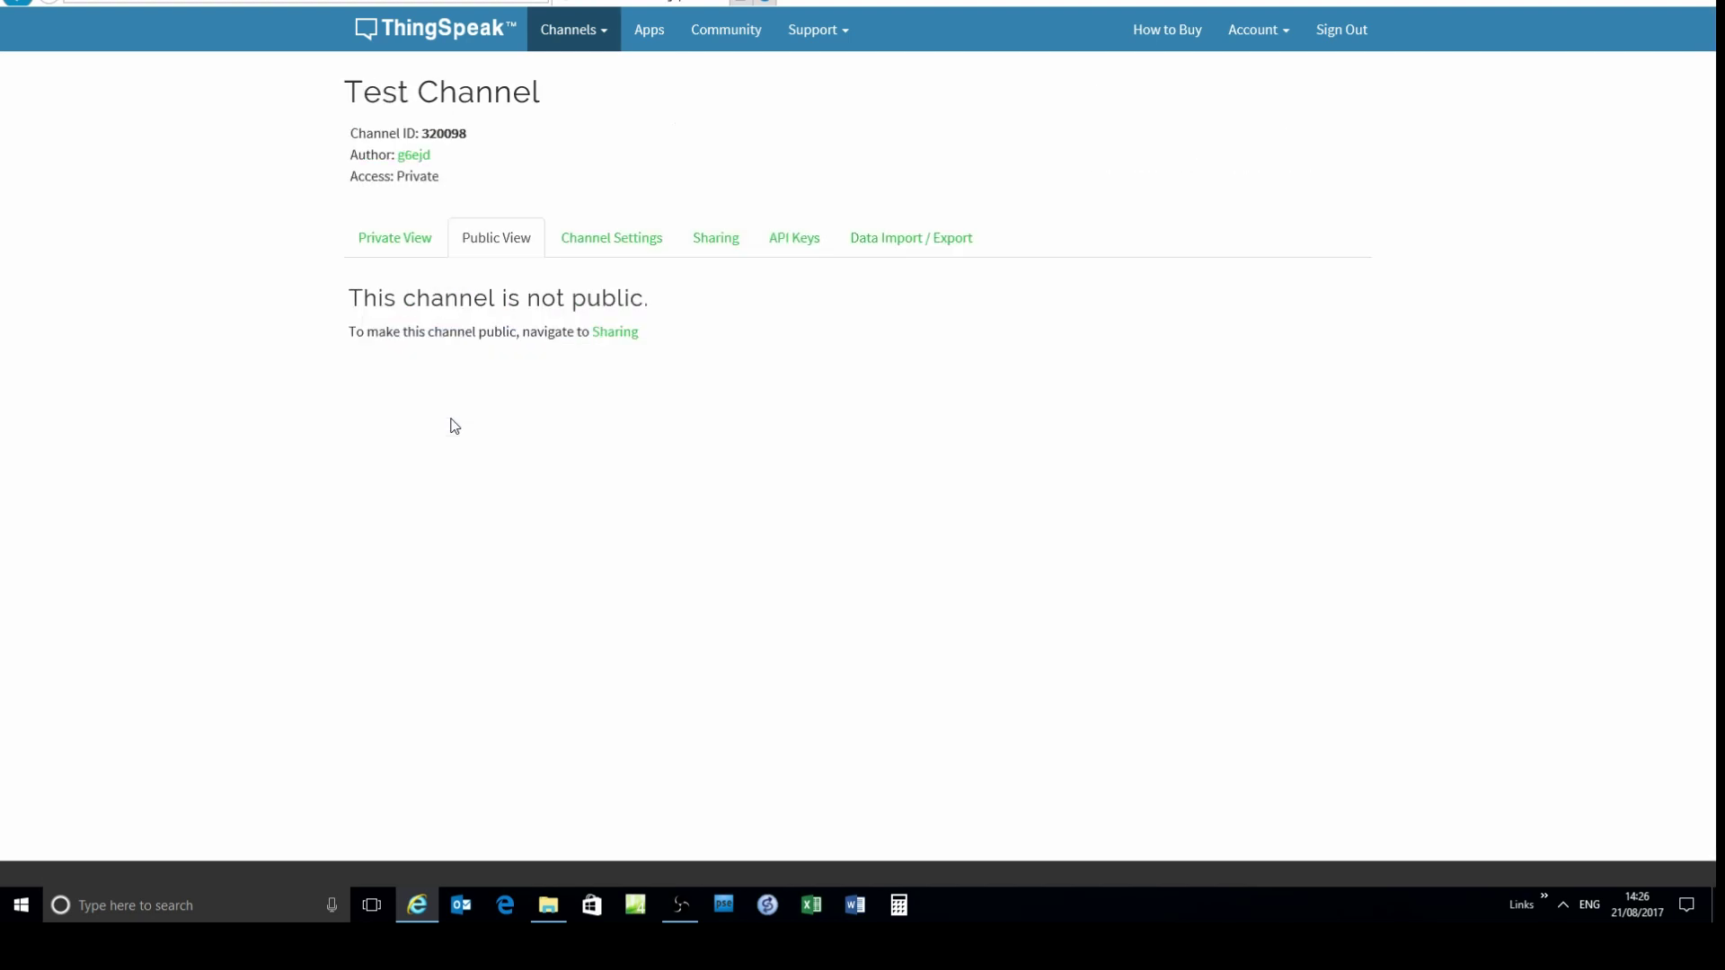
pyautogui.click(622, 333)
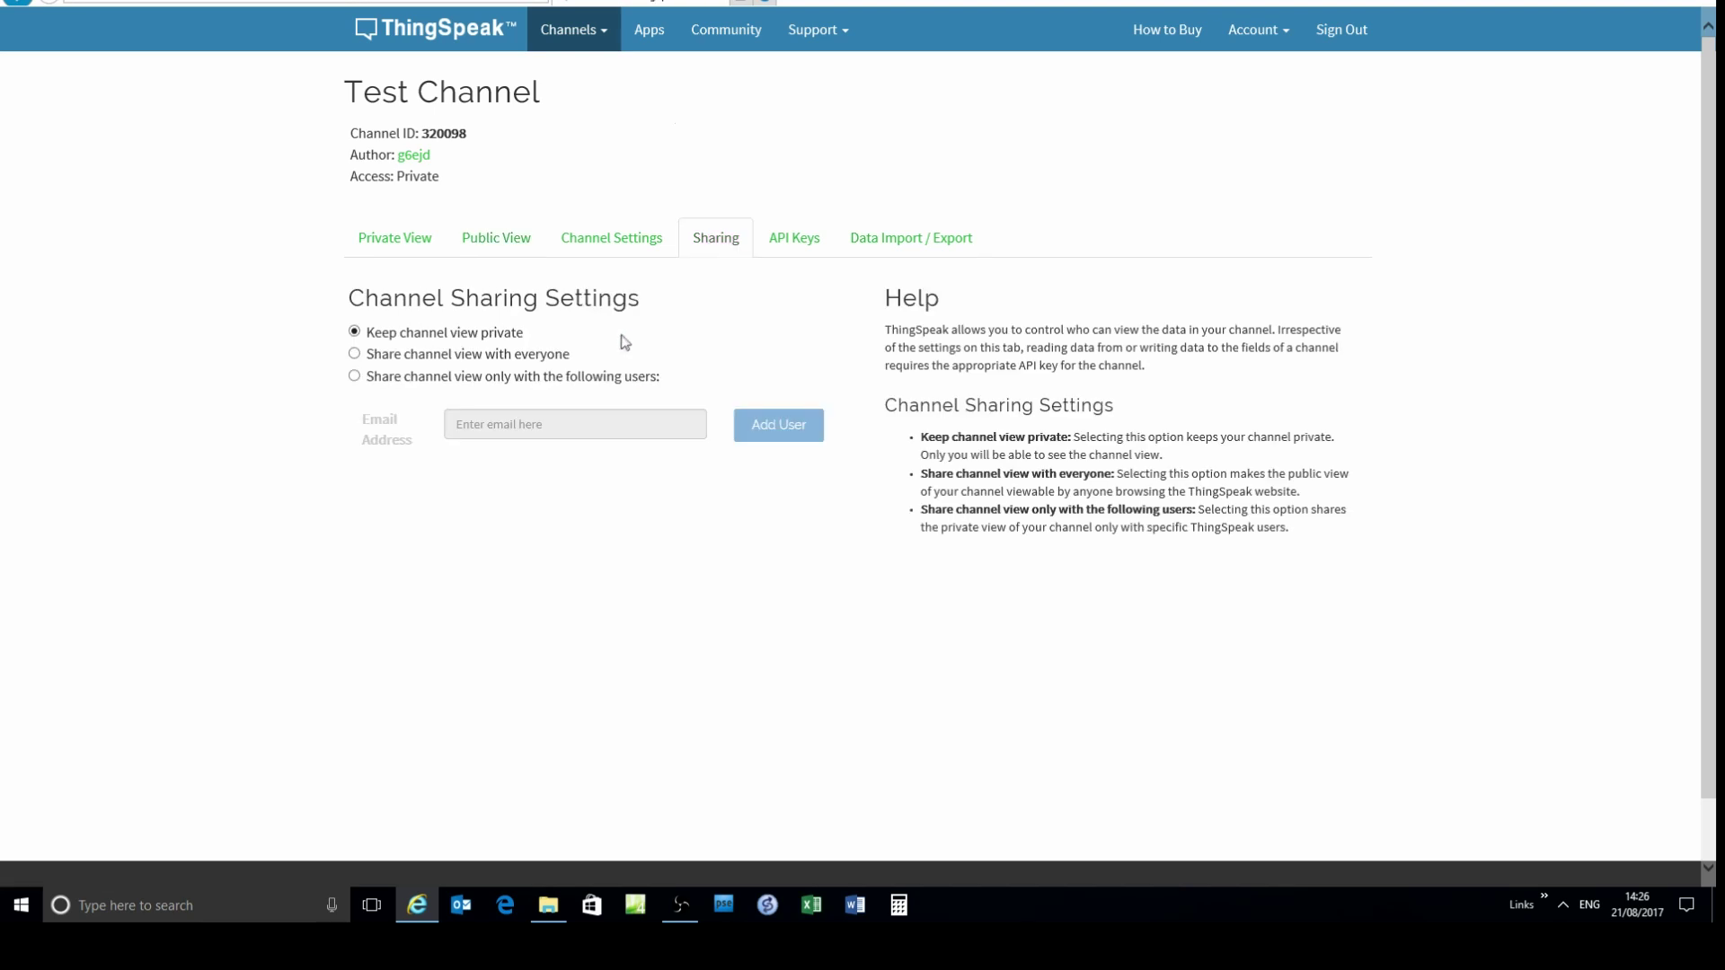
pyautogui.click(354, 353)
pyautogui.click(500, 239)
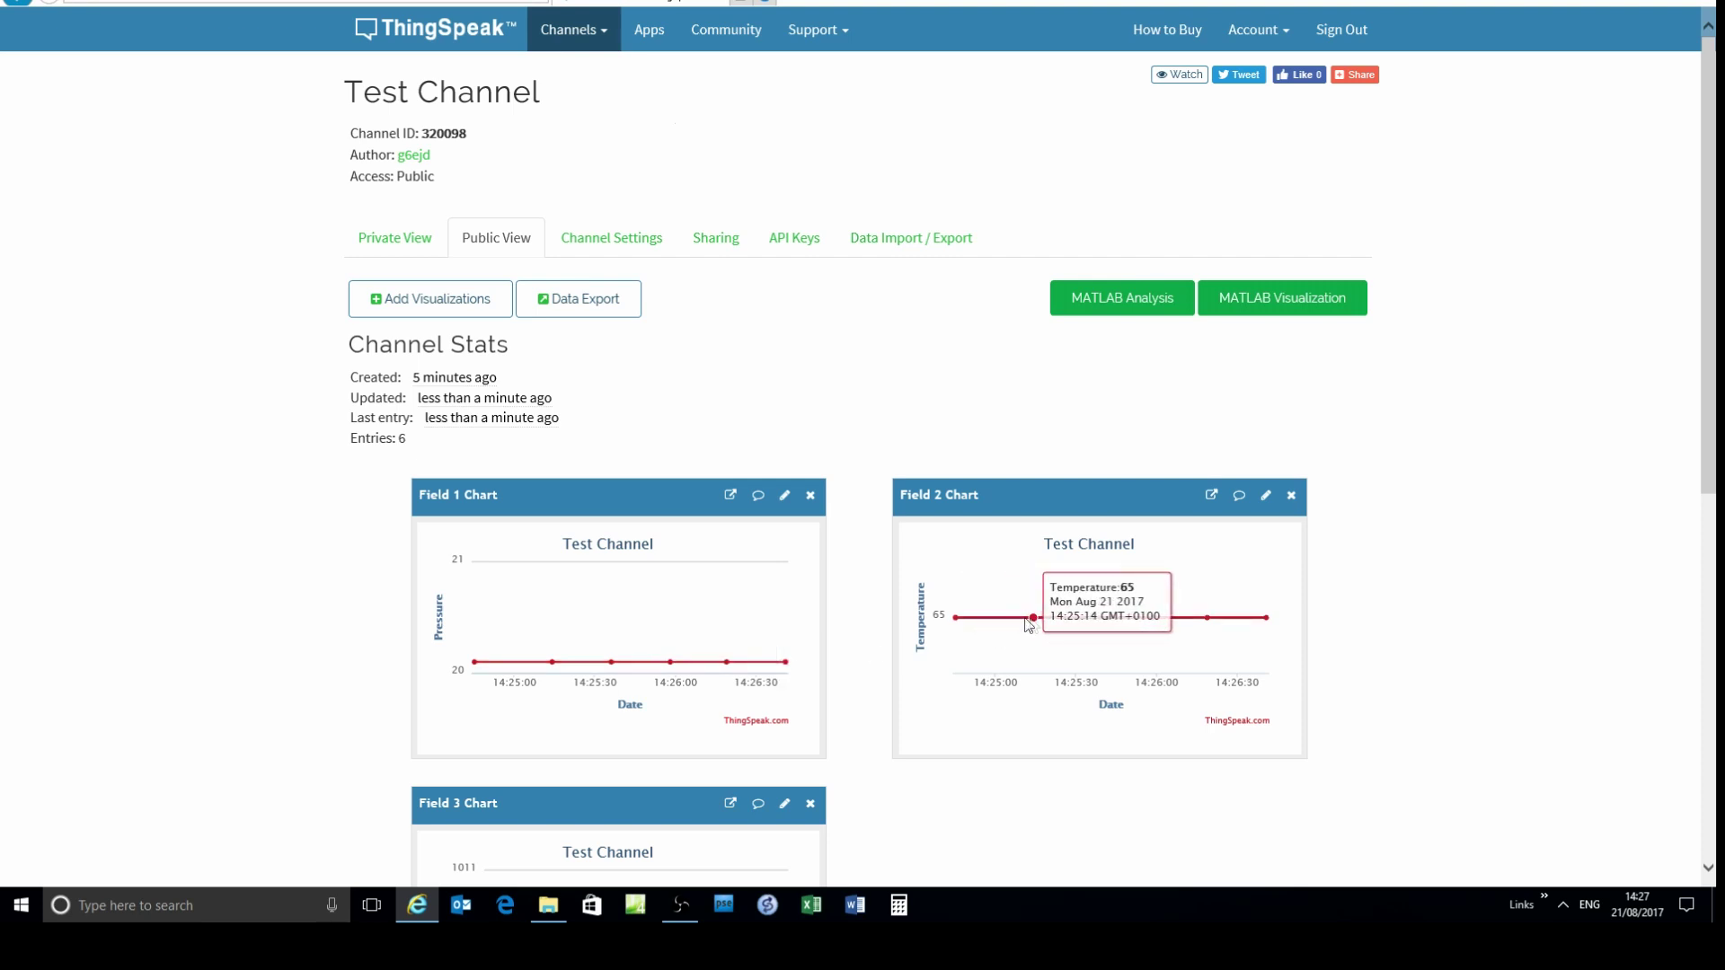
pyautogui.scroll(-3, 677, 733)
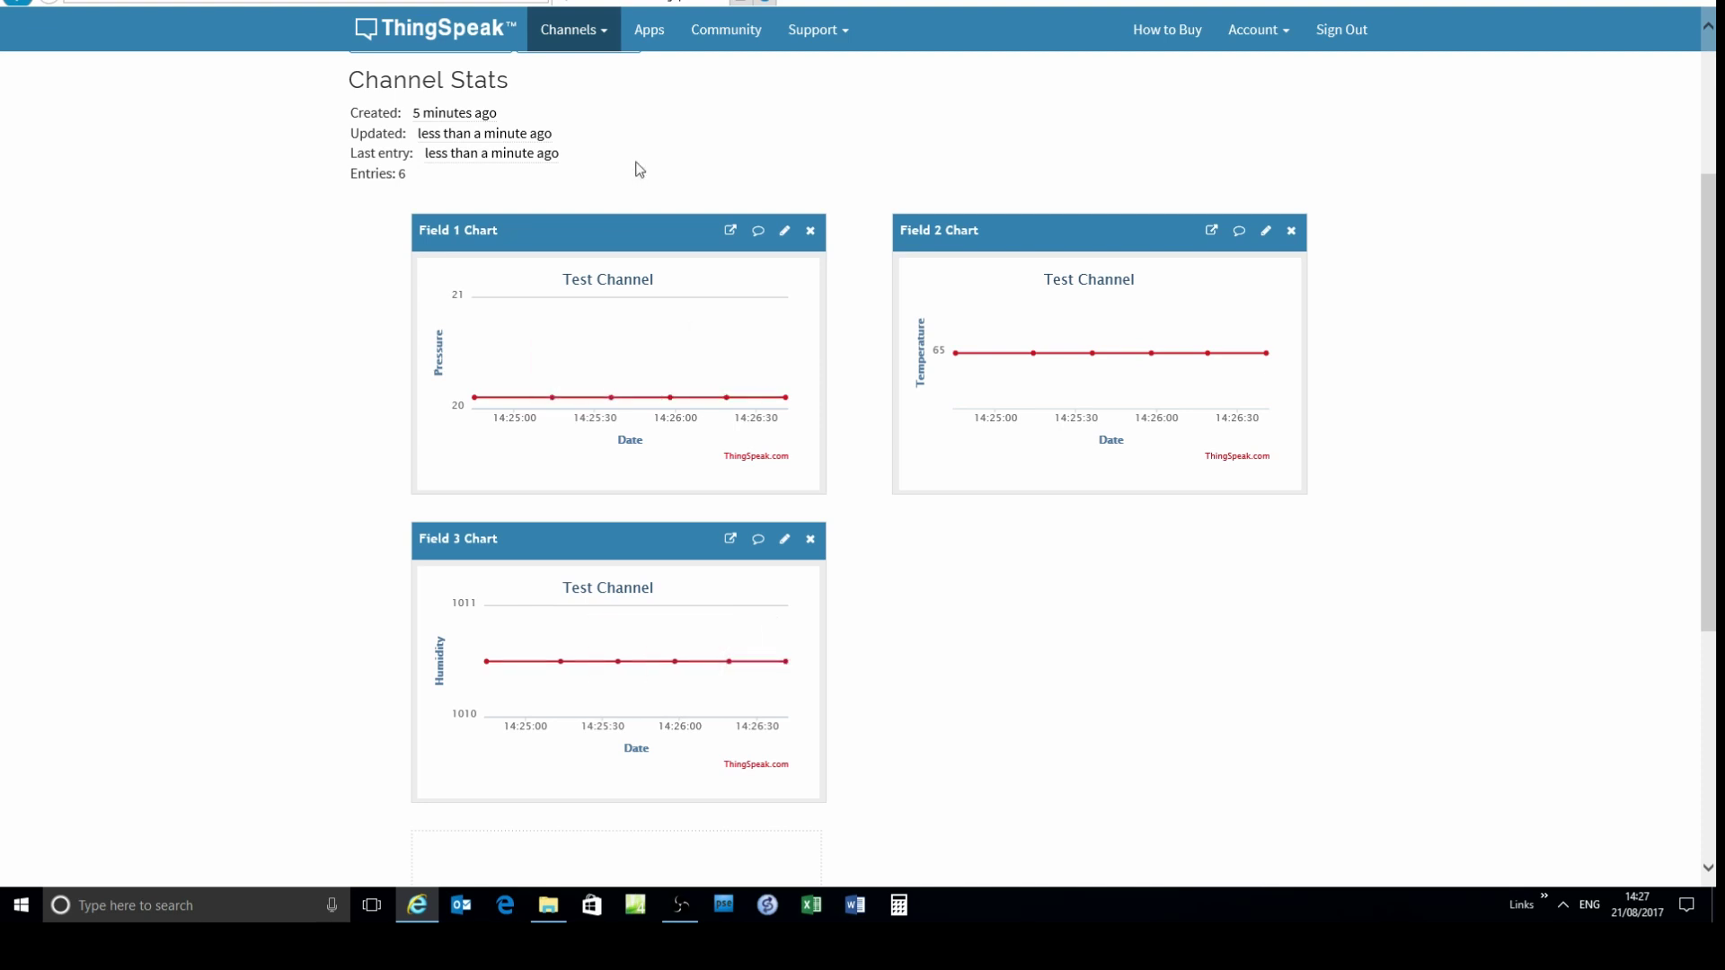
pyautogui.scroll(3, 694, 98)
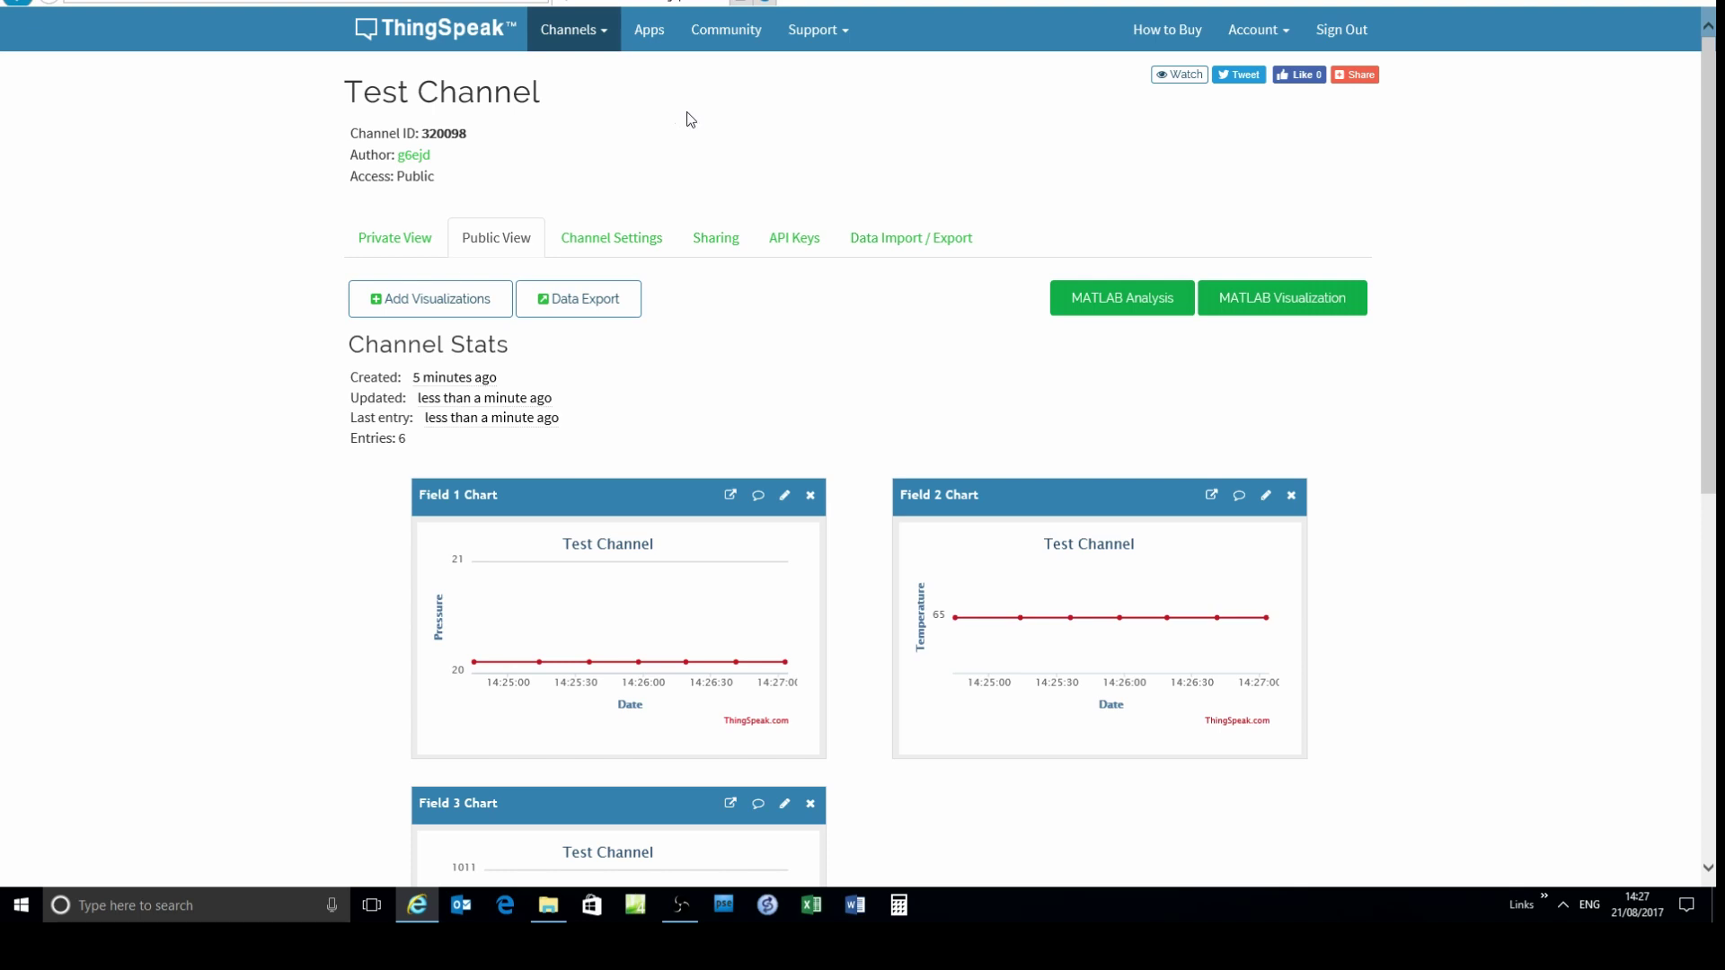
pyautogui.scroll(-2, 690, 119)
pyautogui.scroll(-2, 694, 122)
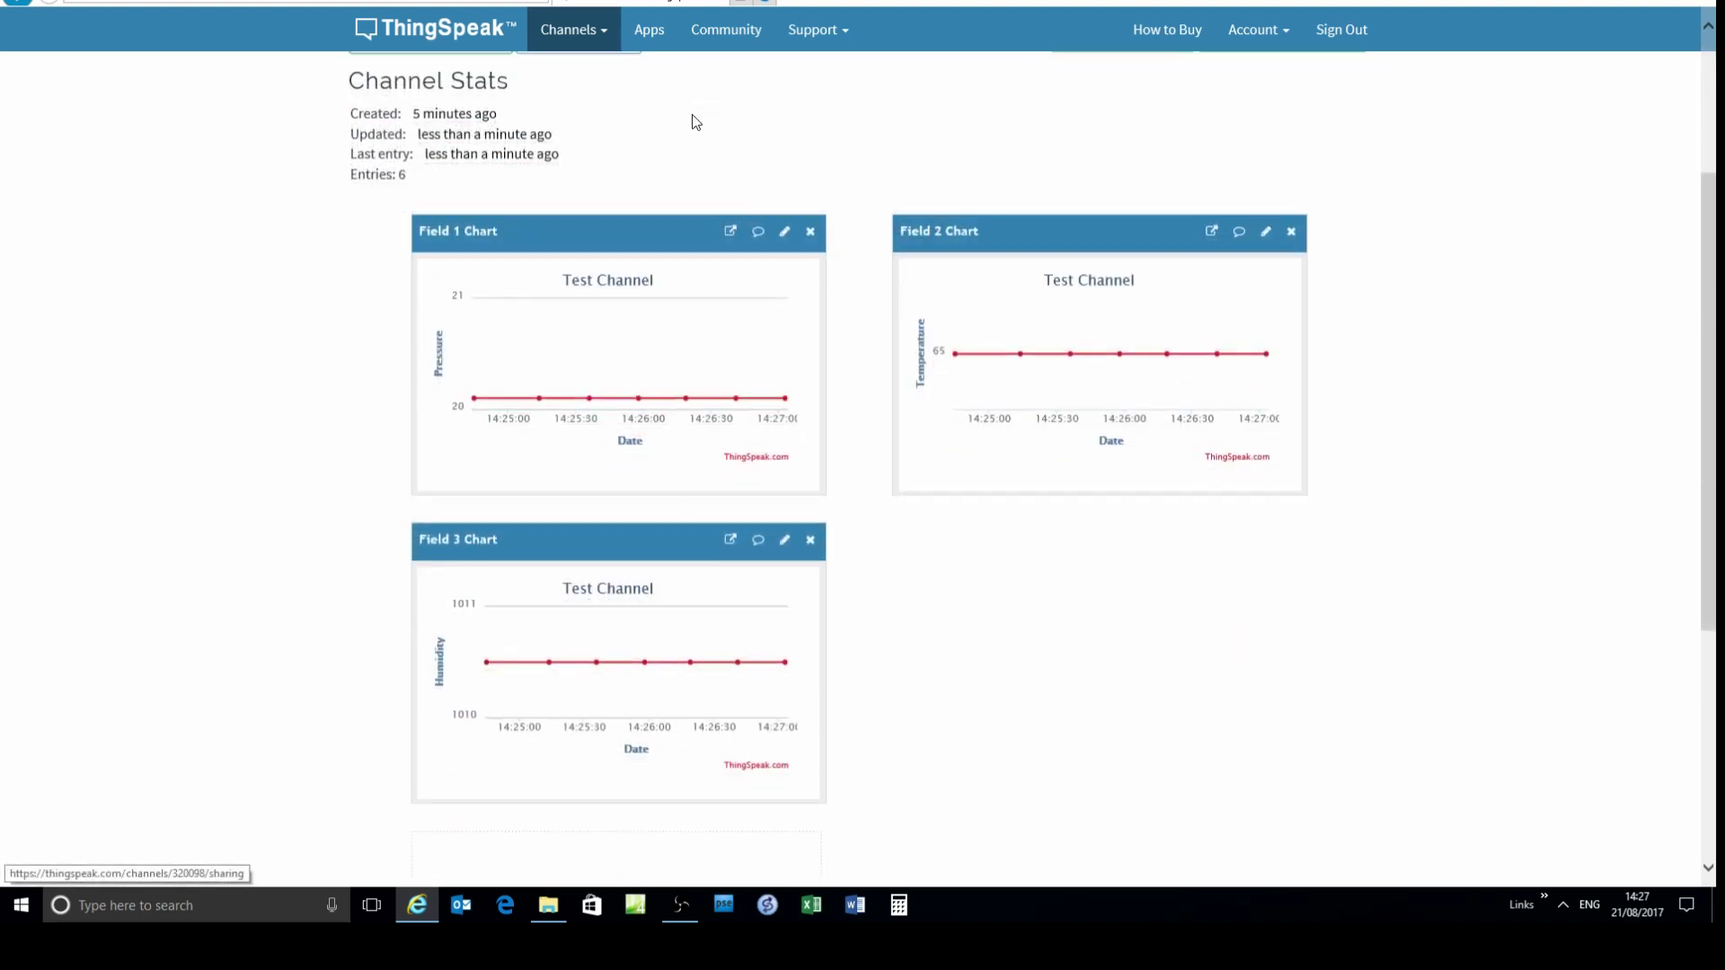
pyautogui.moveTo(808, 406)
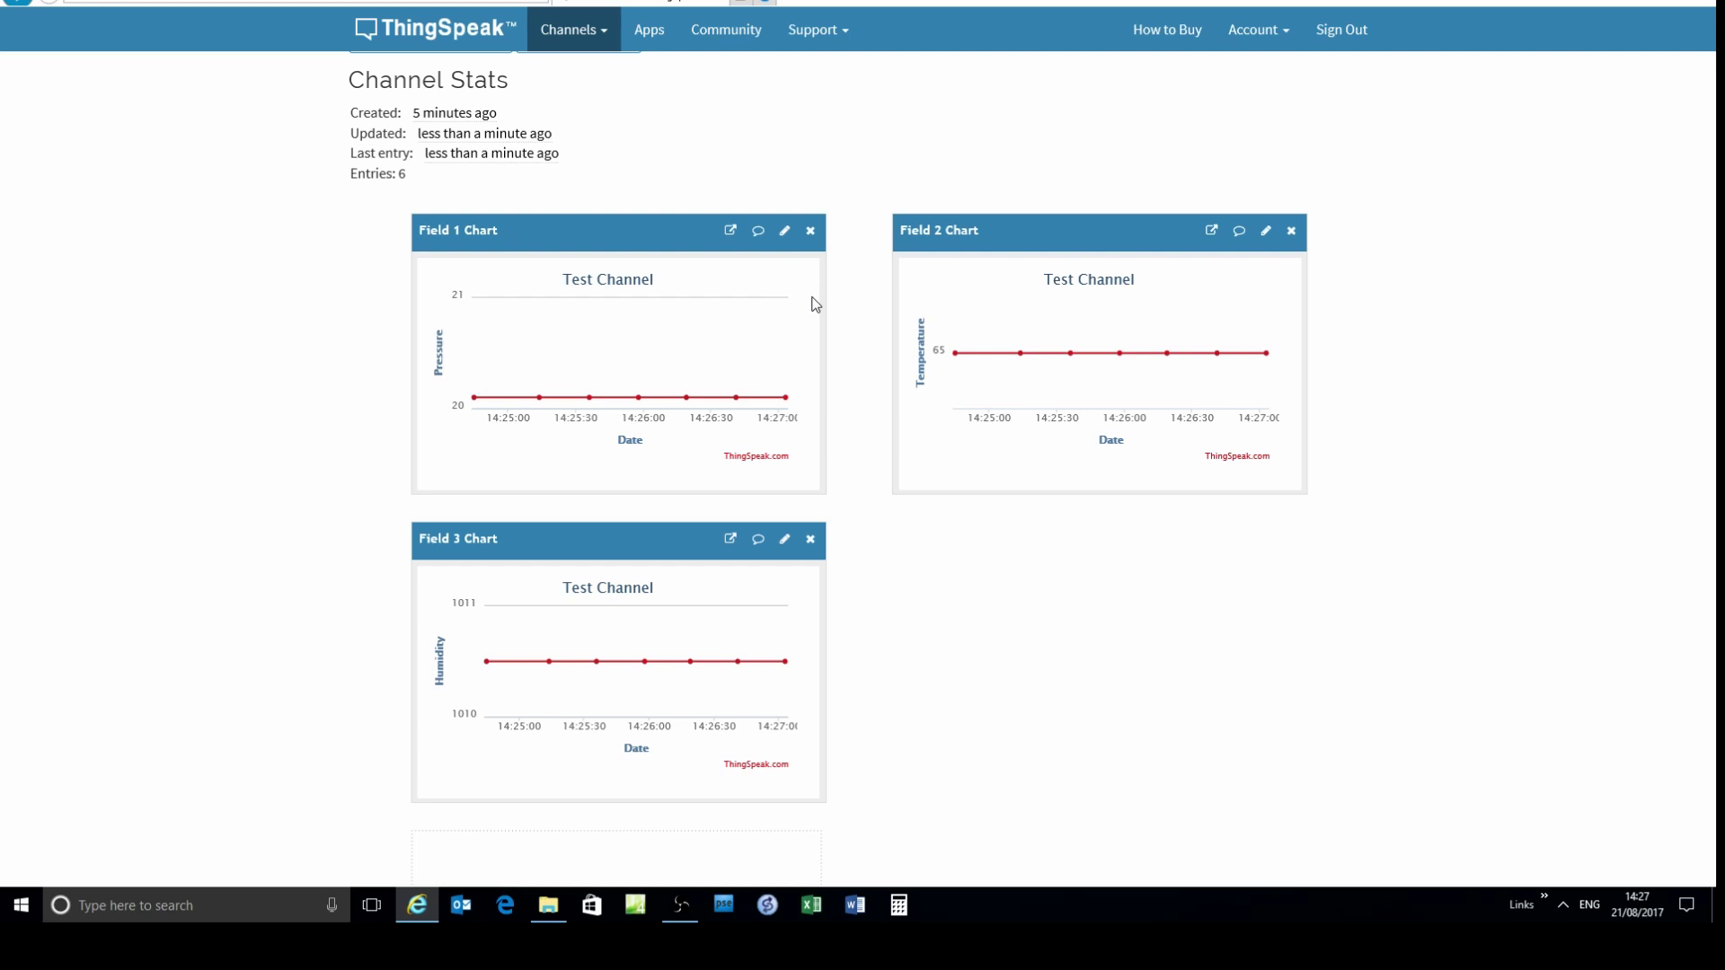
# Show the Field 1 chart's iframe embed code and select the entire code
pyautogui.click(757, 233)
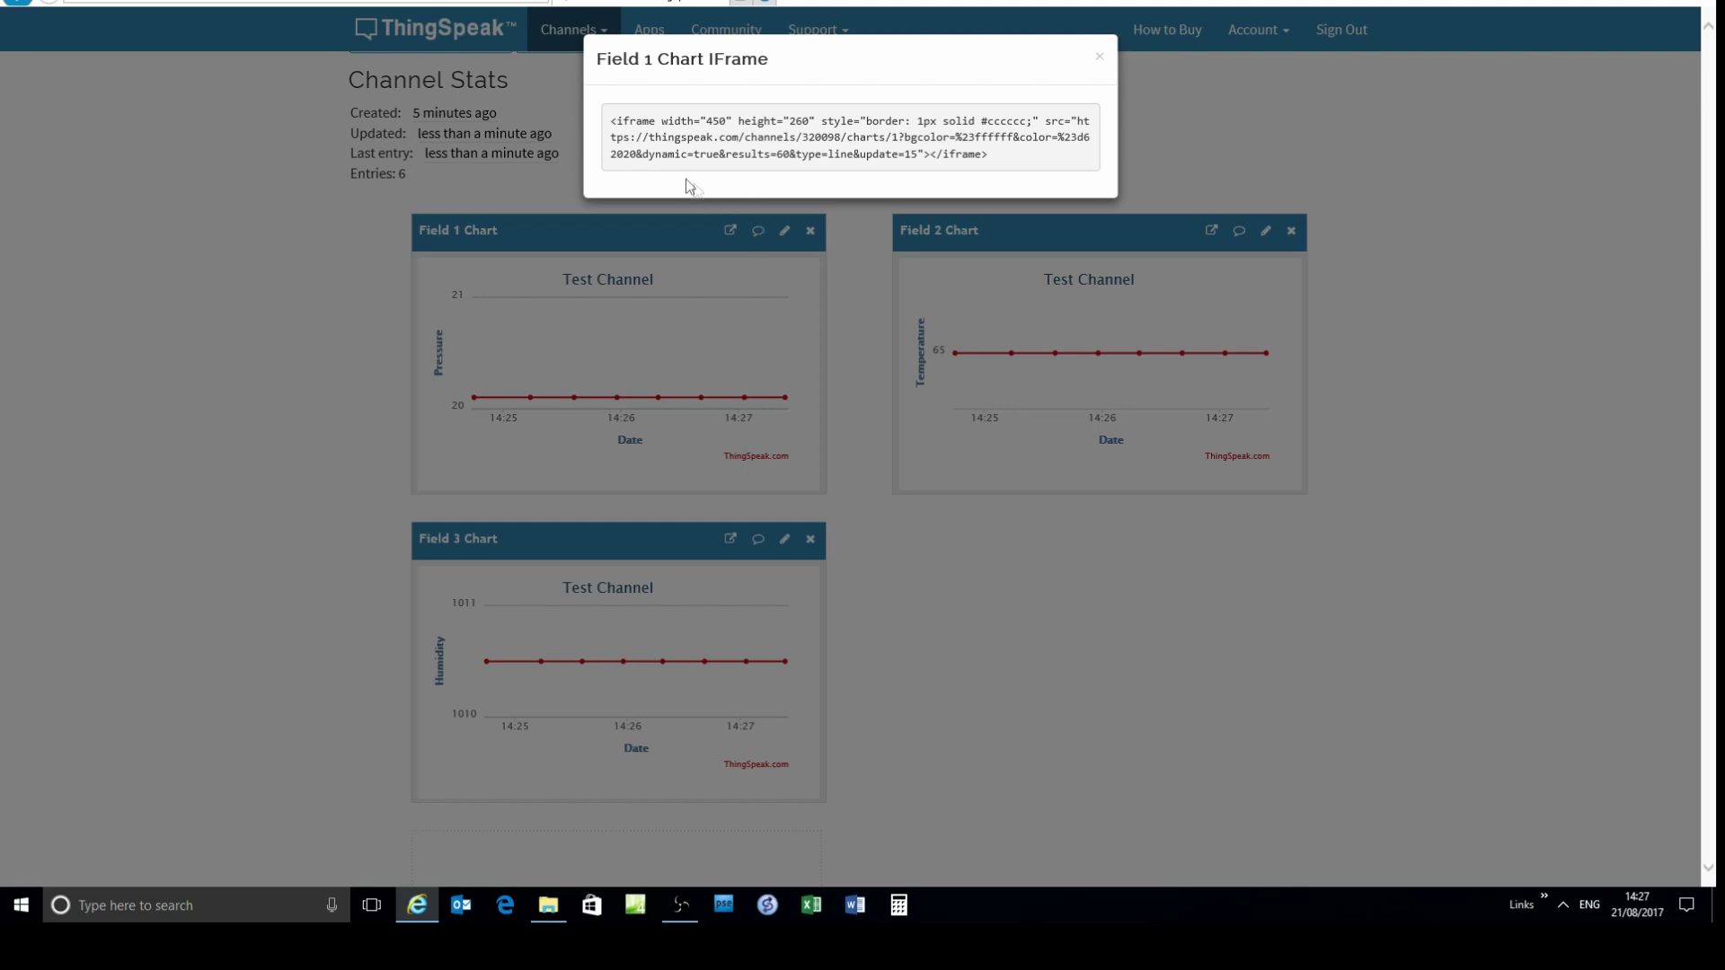
pyautogui.moveTo(613, 121); pyautogui.dragTo(1031, 160)
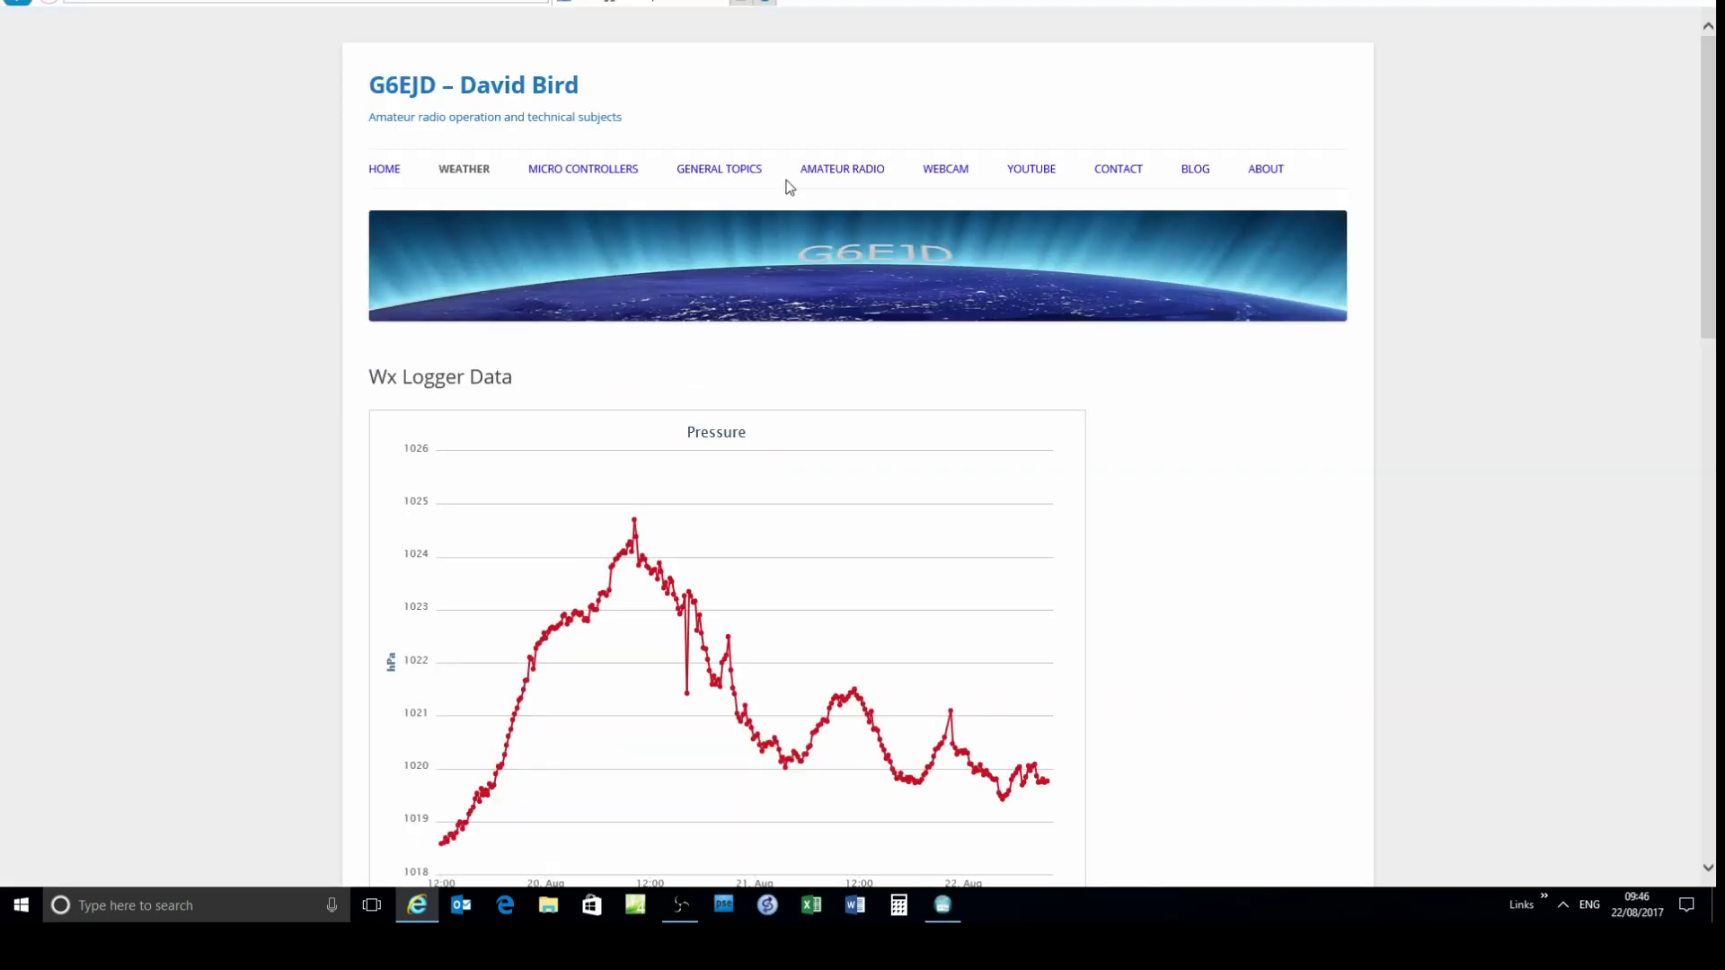
pyautogui.scroll(-3, 789, 187)
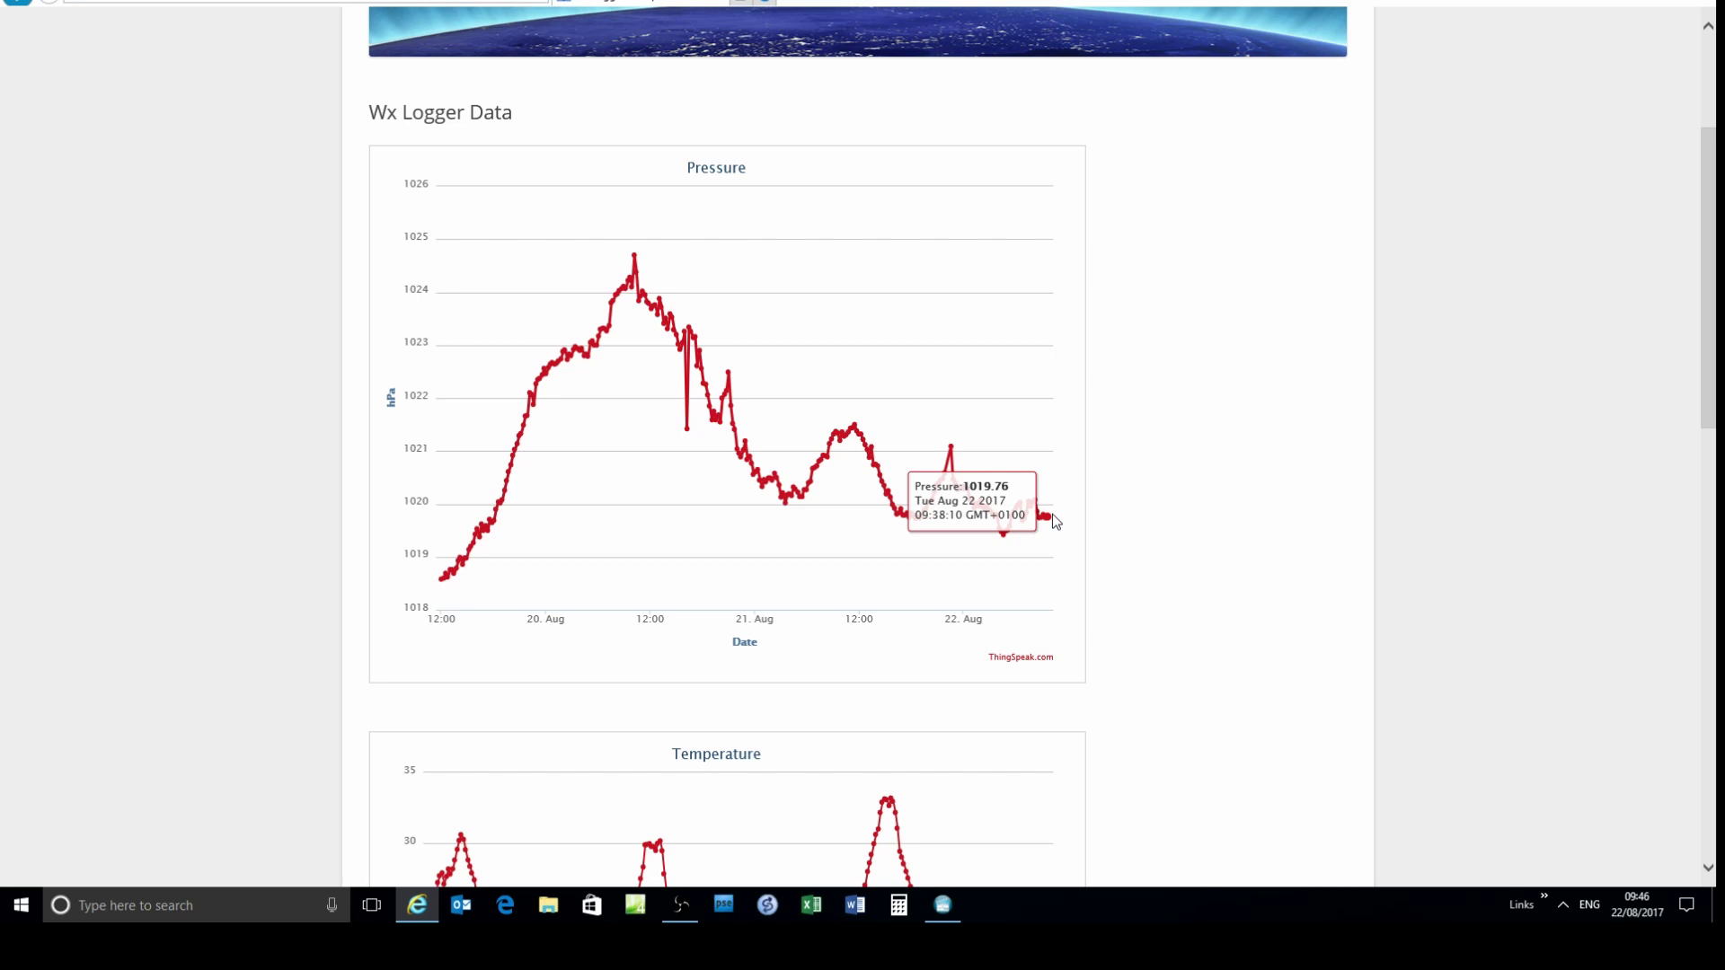
pyautogui.scroll(-5, 1043, 476)
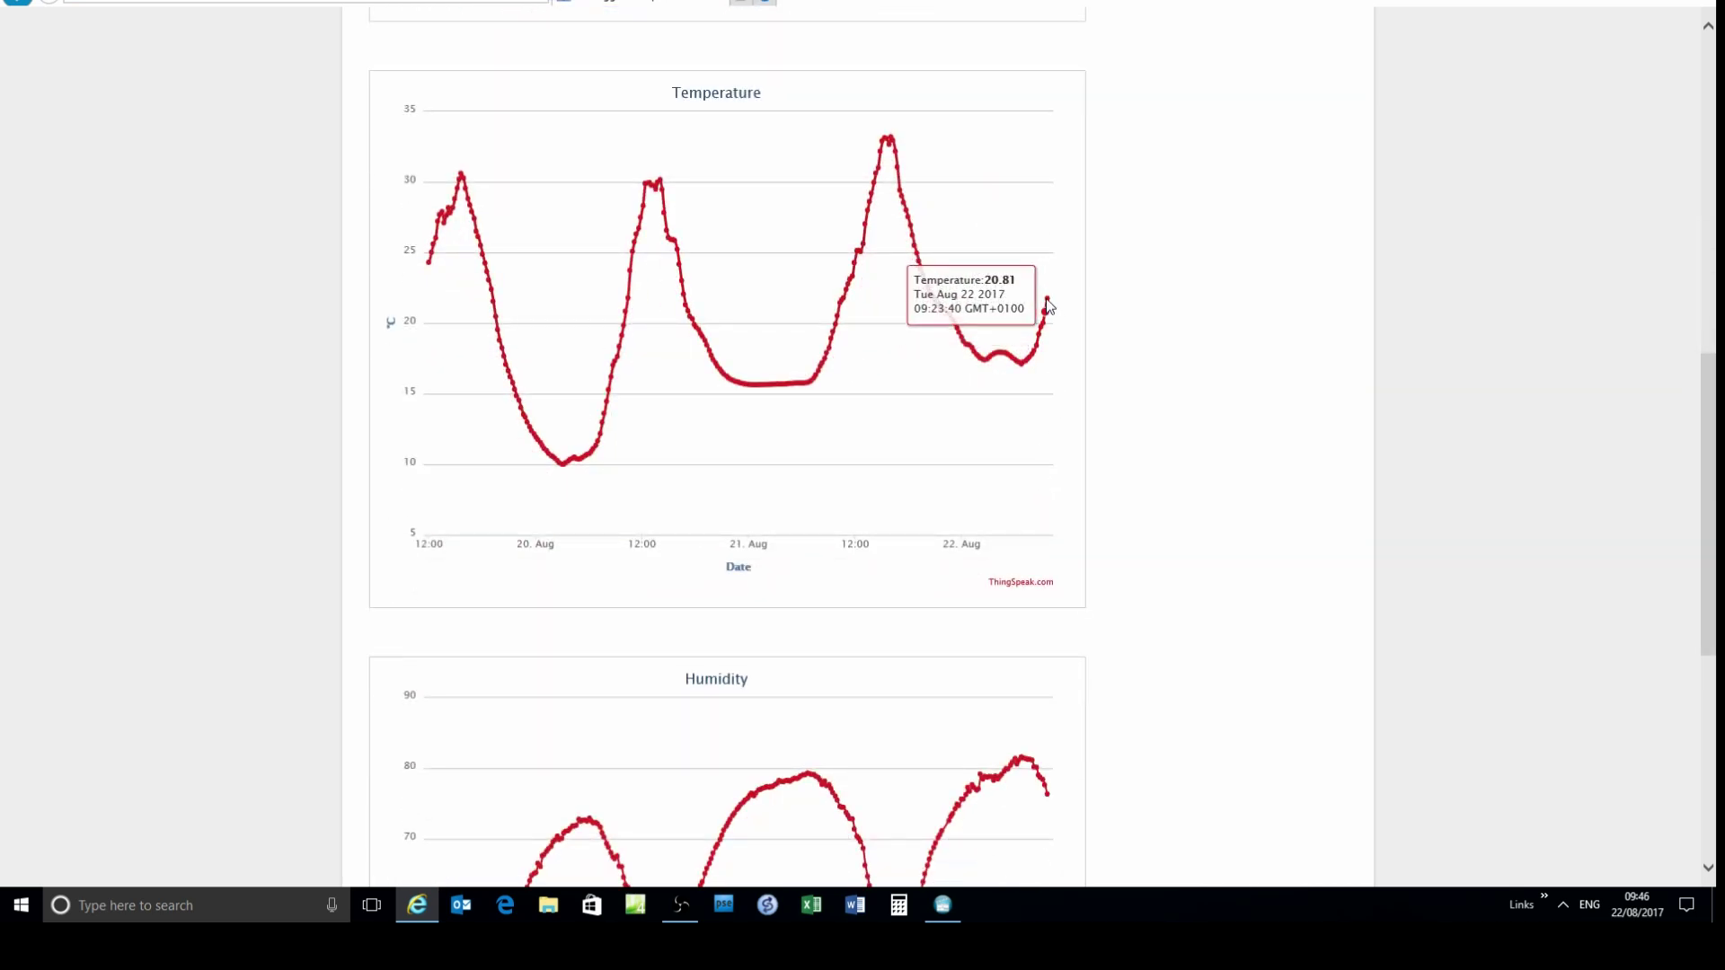
pyautogui.scroll(-5, 1021, 386)
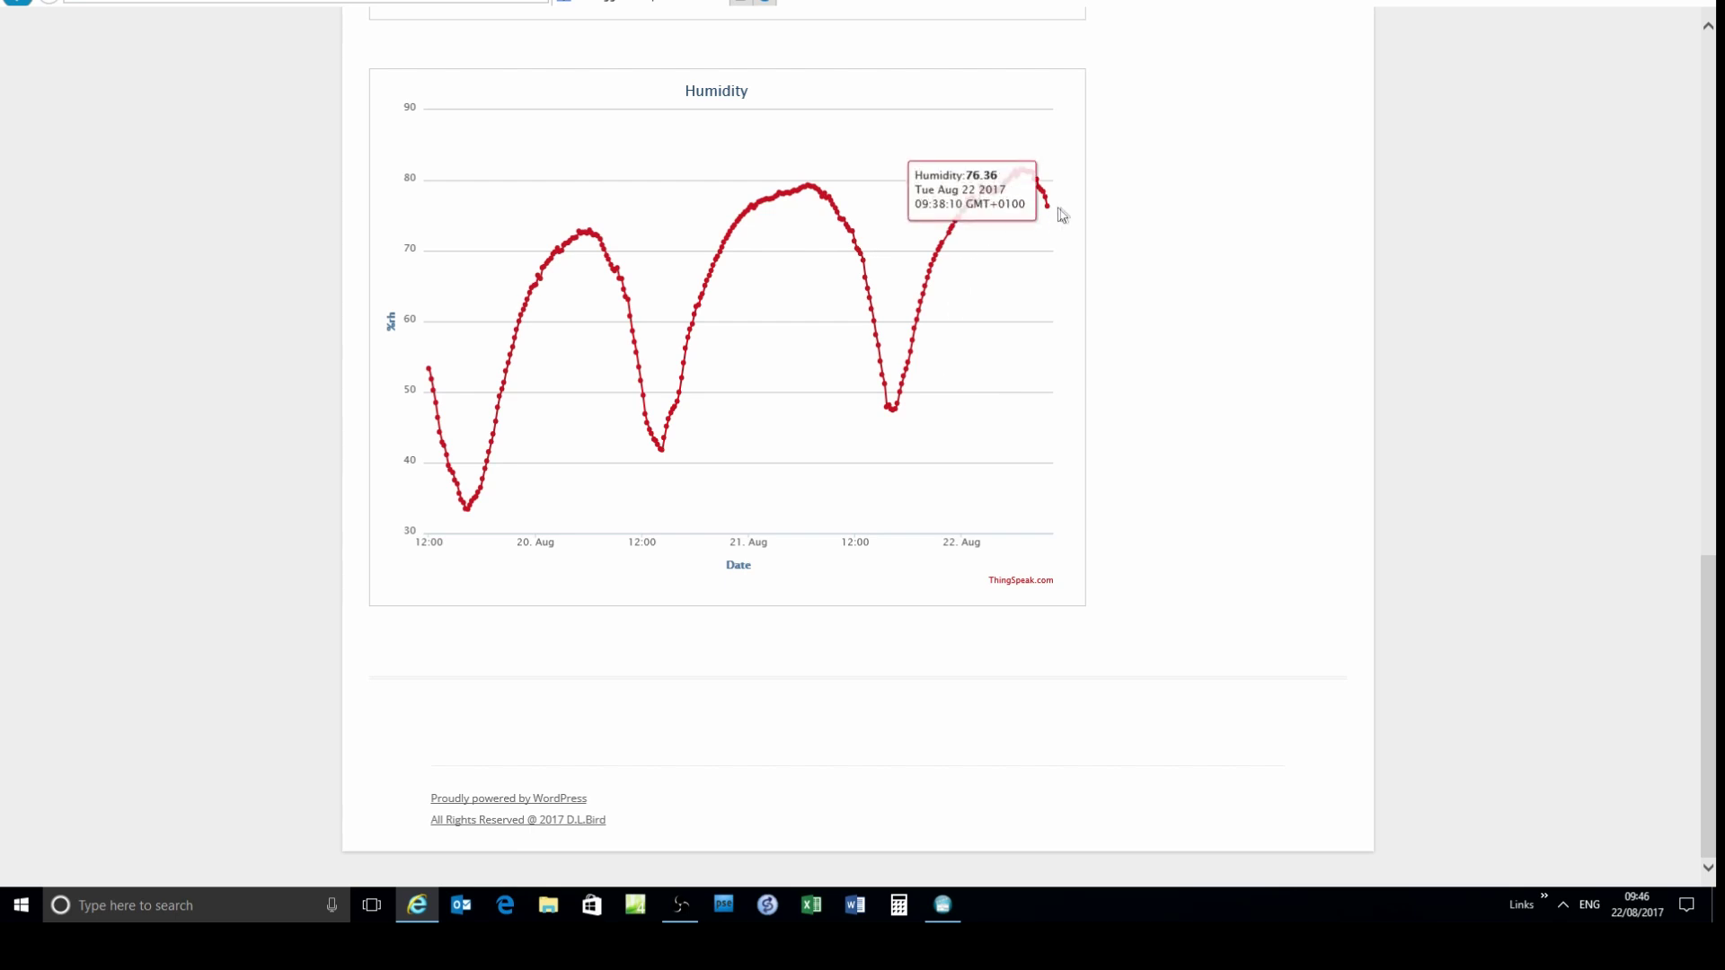
pyautogui.scroll(2, 1060, 253)
pyautogui.scroll(7, 1060, 252)
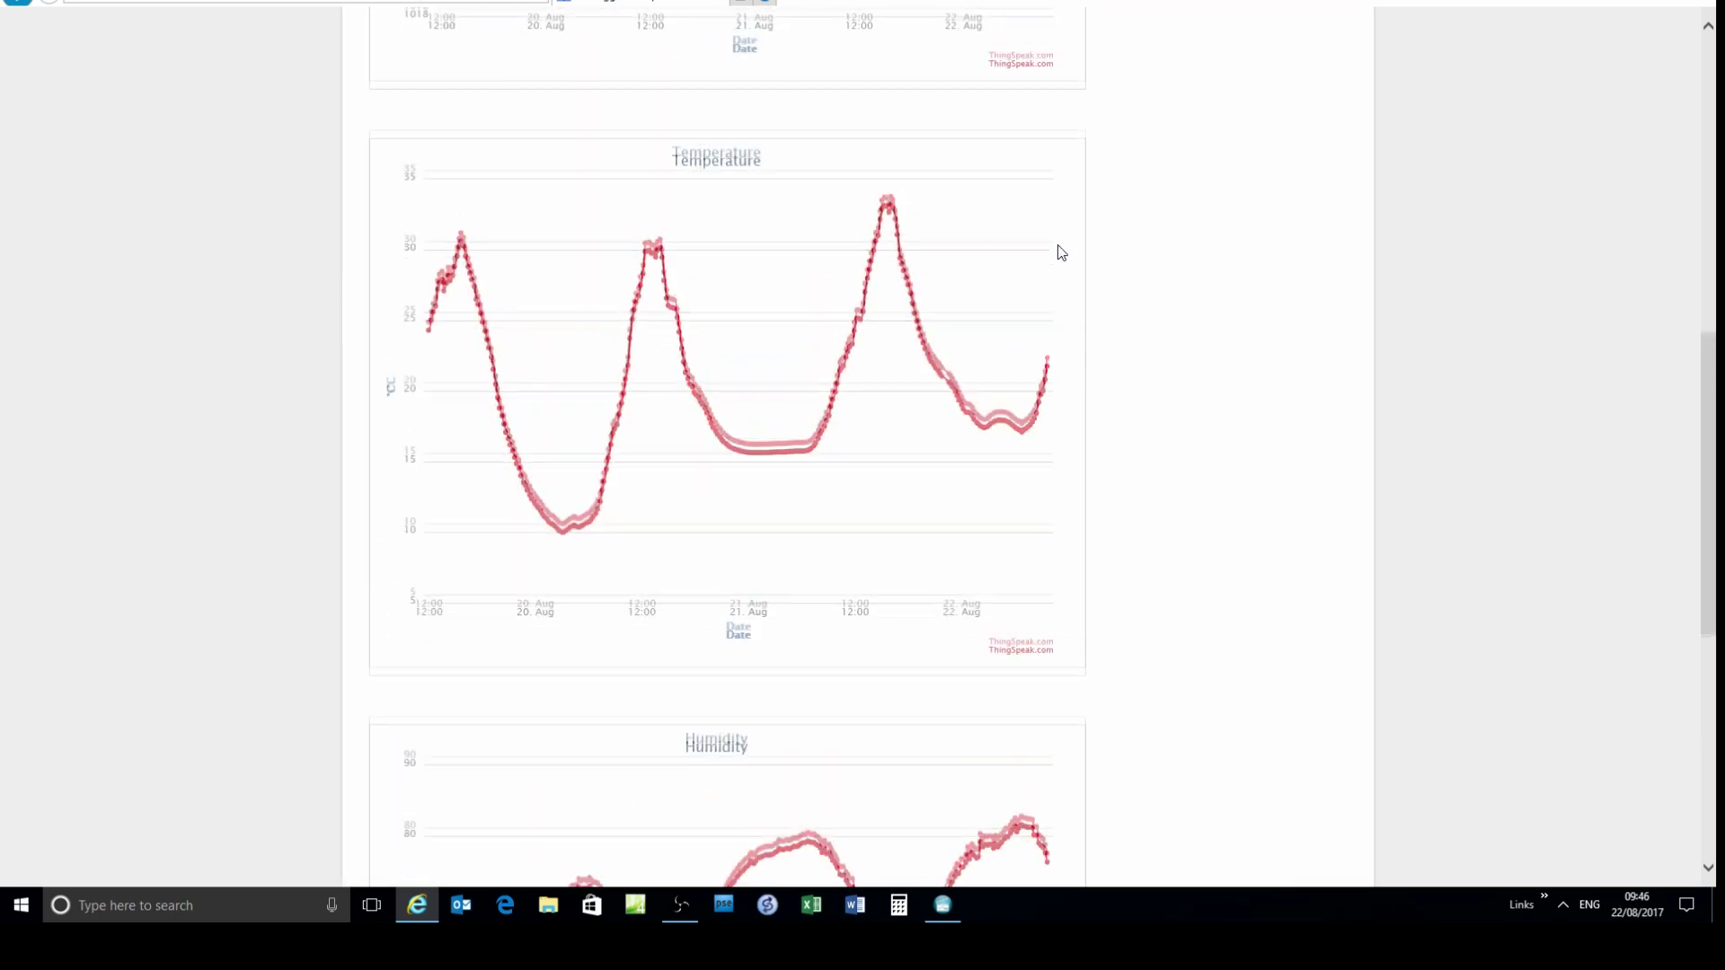
pyautogui.scroll(2, 1063, 253)
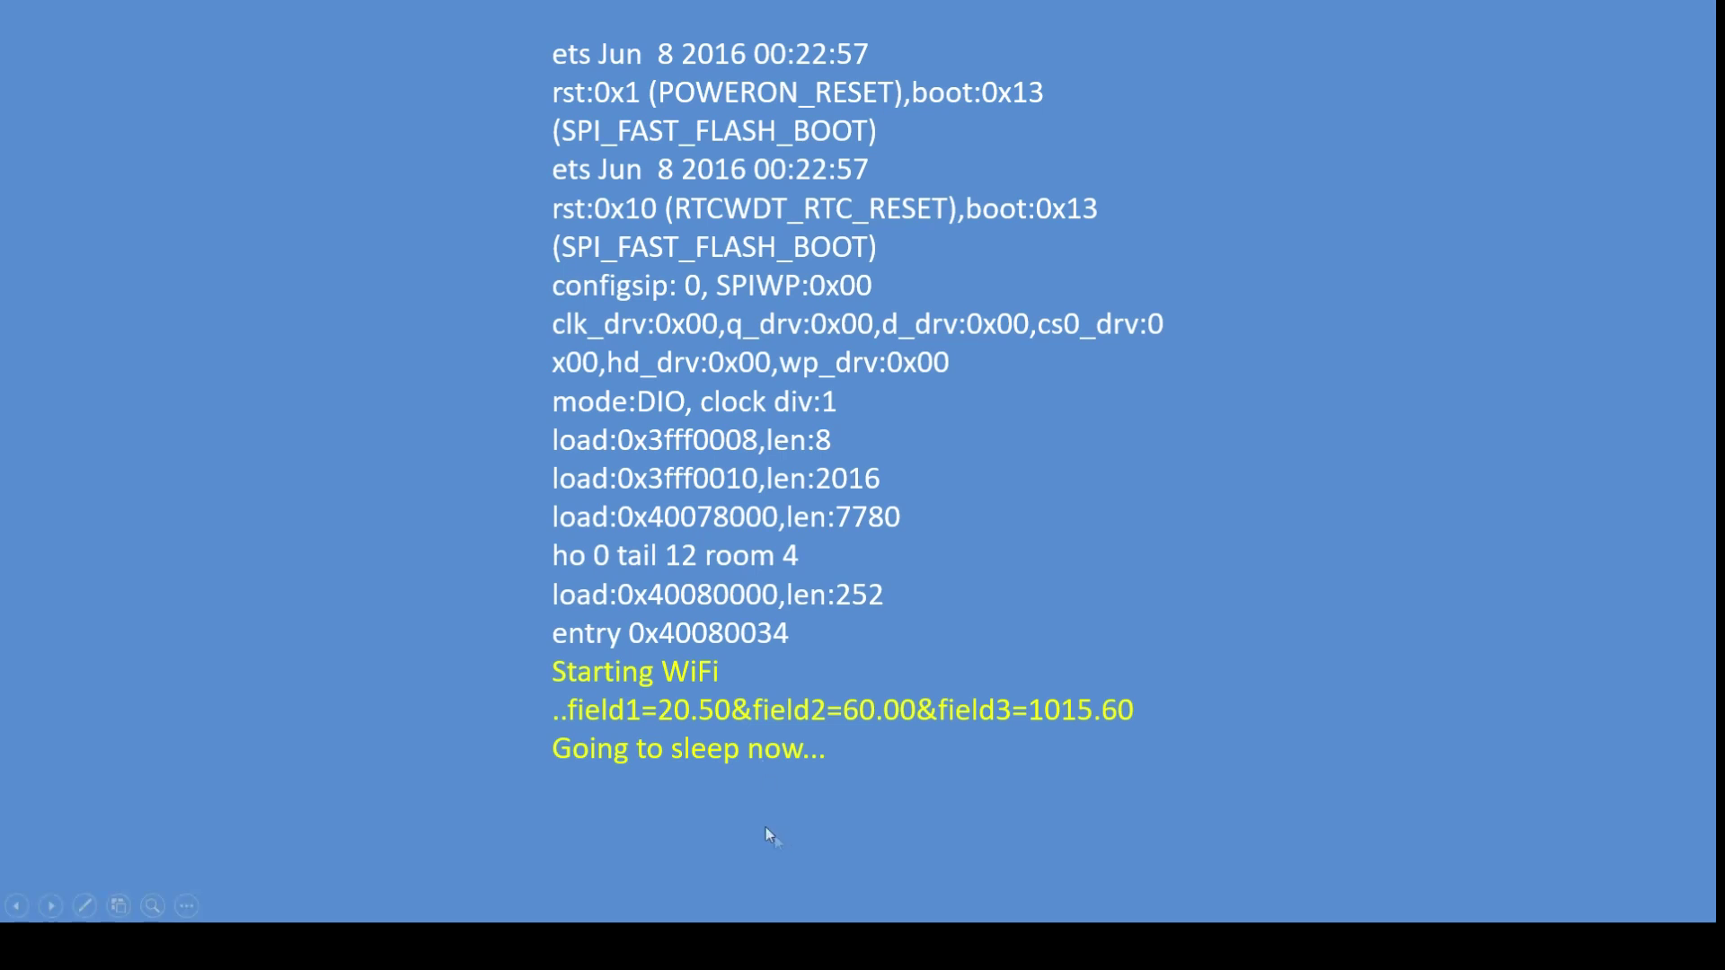
# Use the laser pointer on the serial output line with field1, field2 and field3 values
pyautogui.hotkey('ctrl', 'l')
pyautogui.hotkey('ctrl', 'l')
# Advance to the Source Code Section-1 slide and laser-point the api_key line
pyautogui.press('Right')
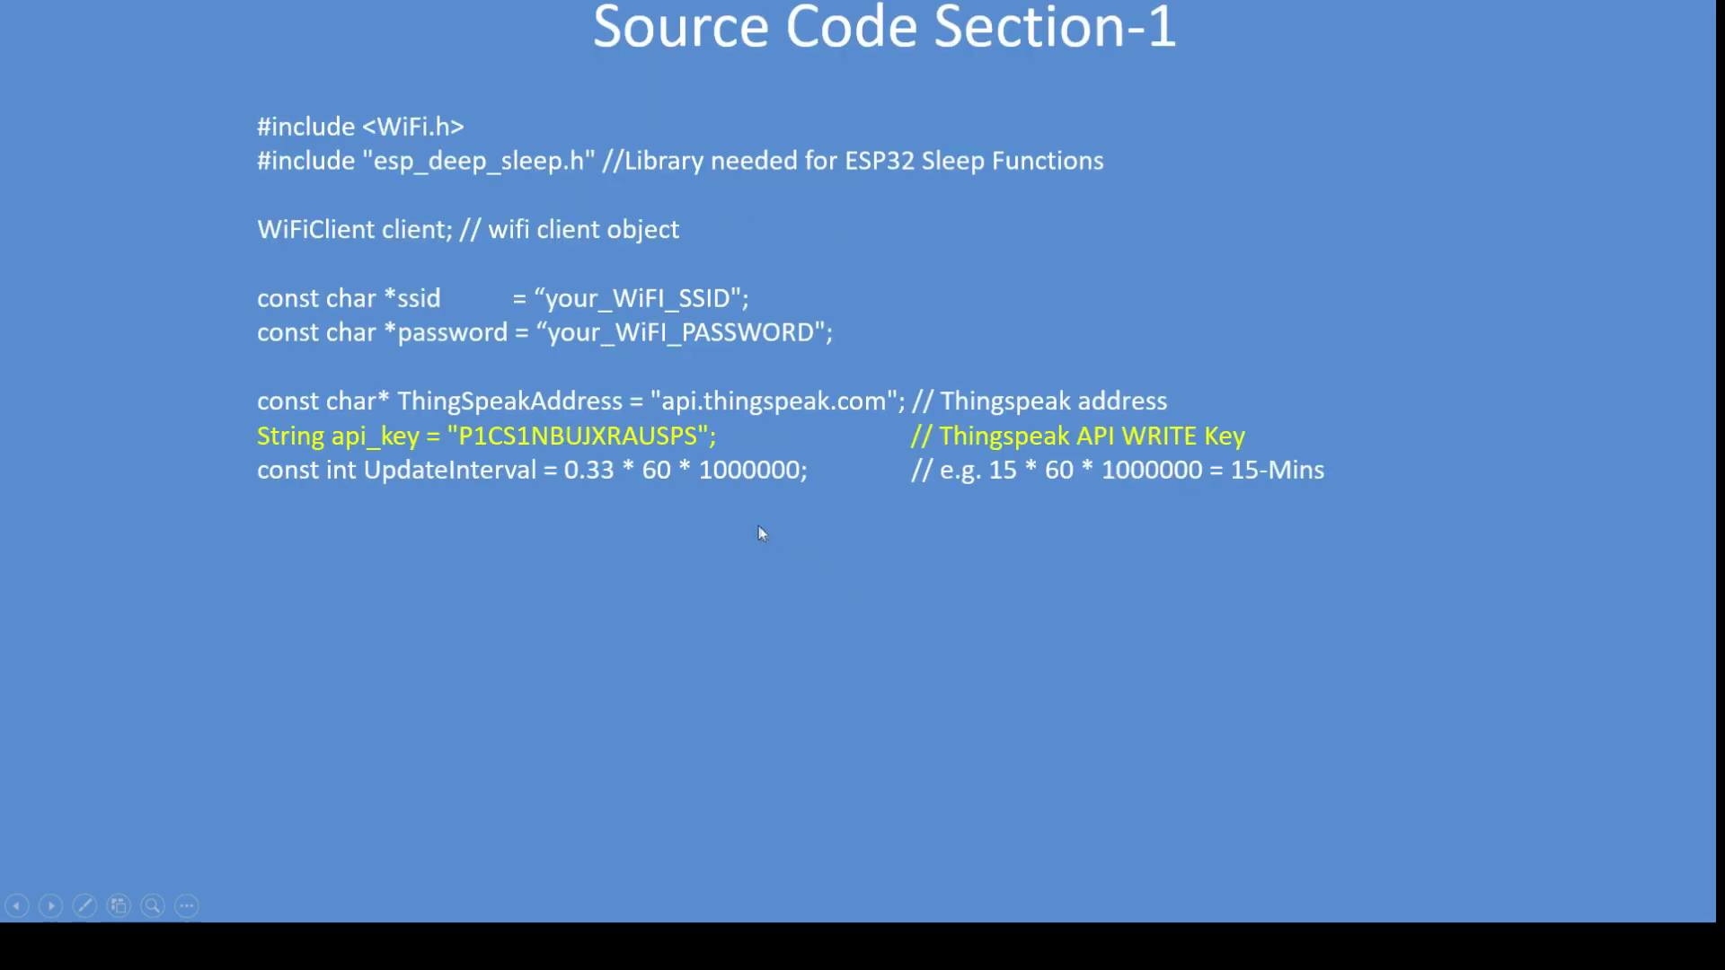
pyautogui.hotkey('ctrl', 'l')
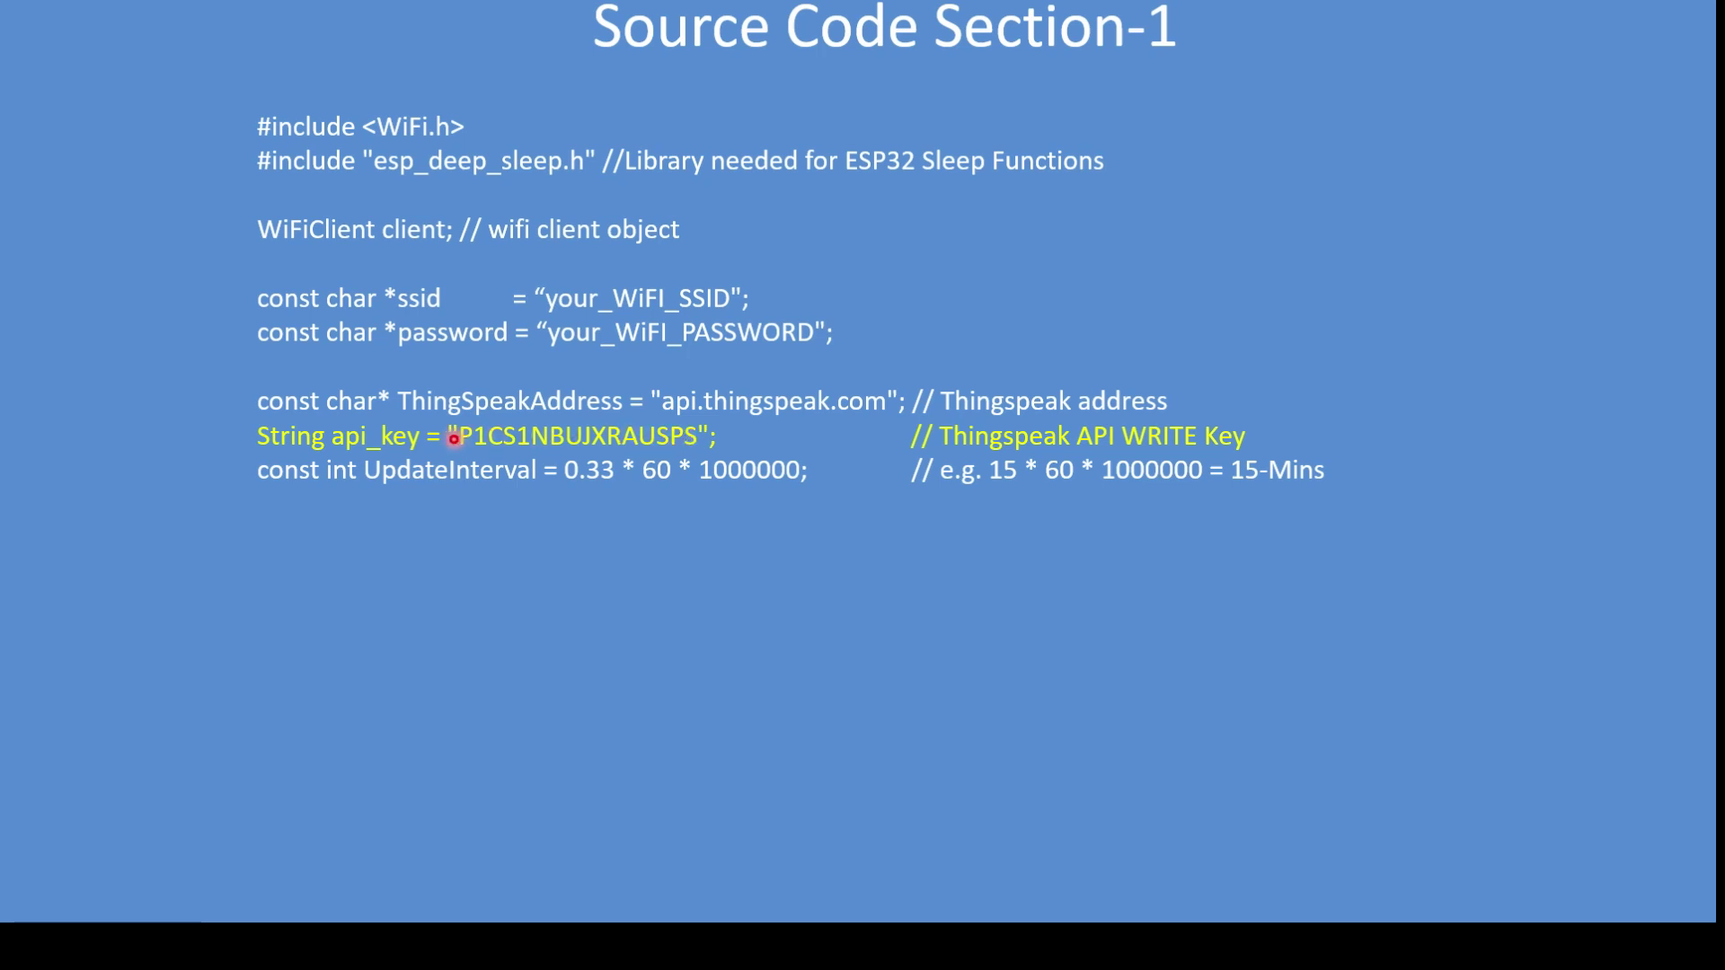